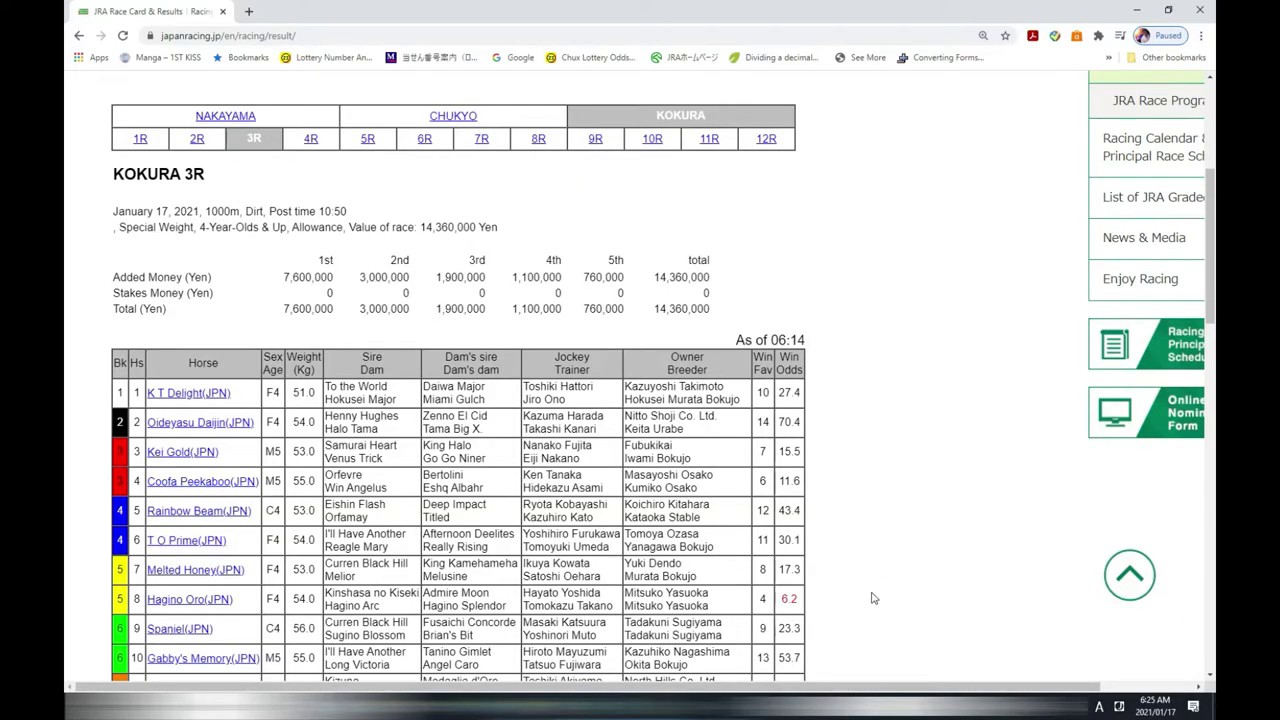
Scroll the Kokura 3R race card and dock the JRA ネット投票 tab into this Chrome window
scroll(852, 638, down, 2)
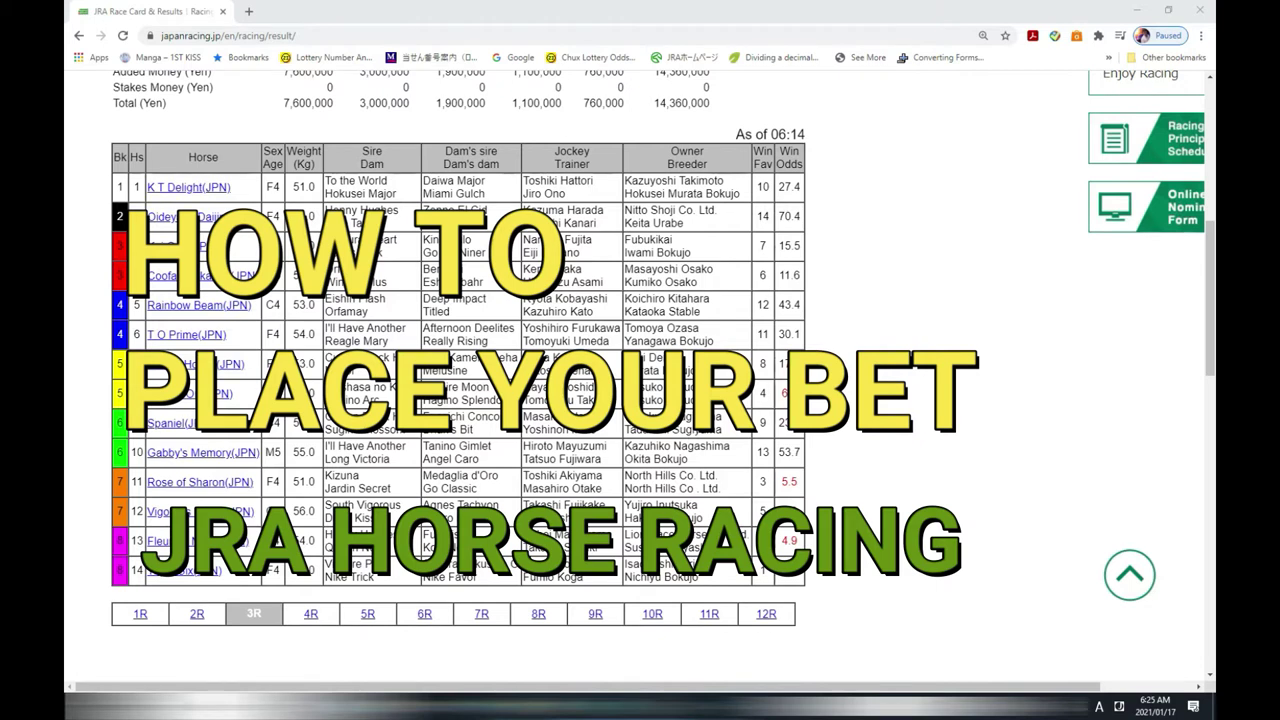
drag(1210, 15, 977, 14)
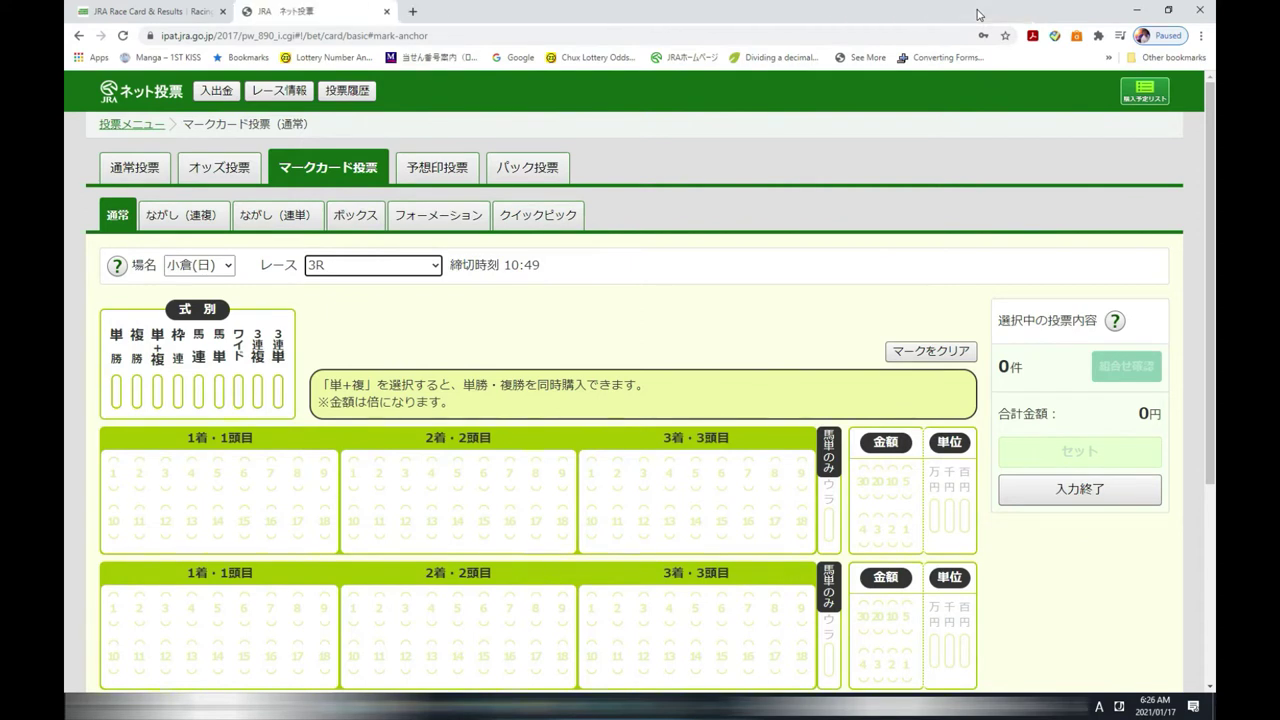
scroll(810, 240, down, 1)
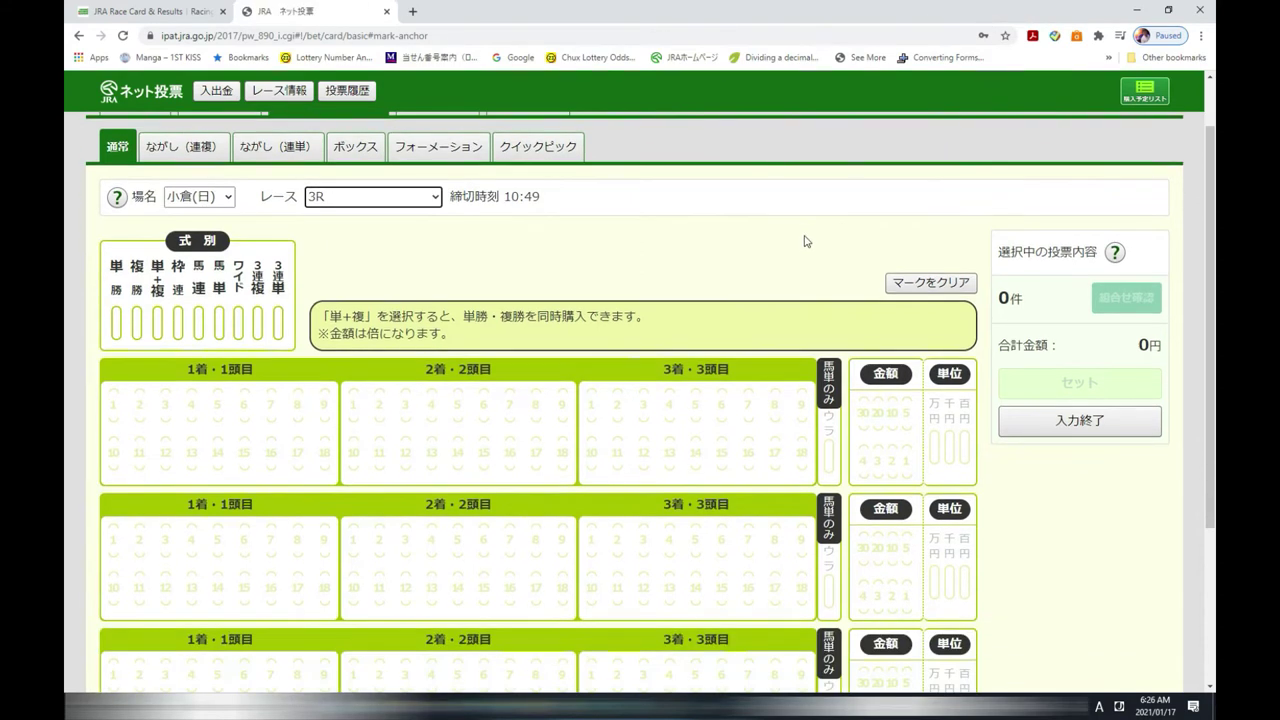
scroll(775, 255, up, 1)
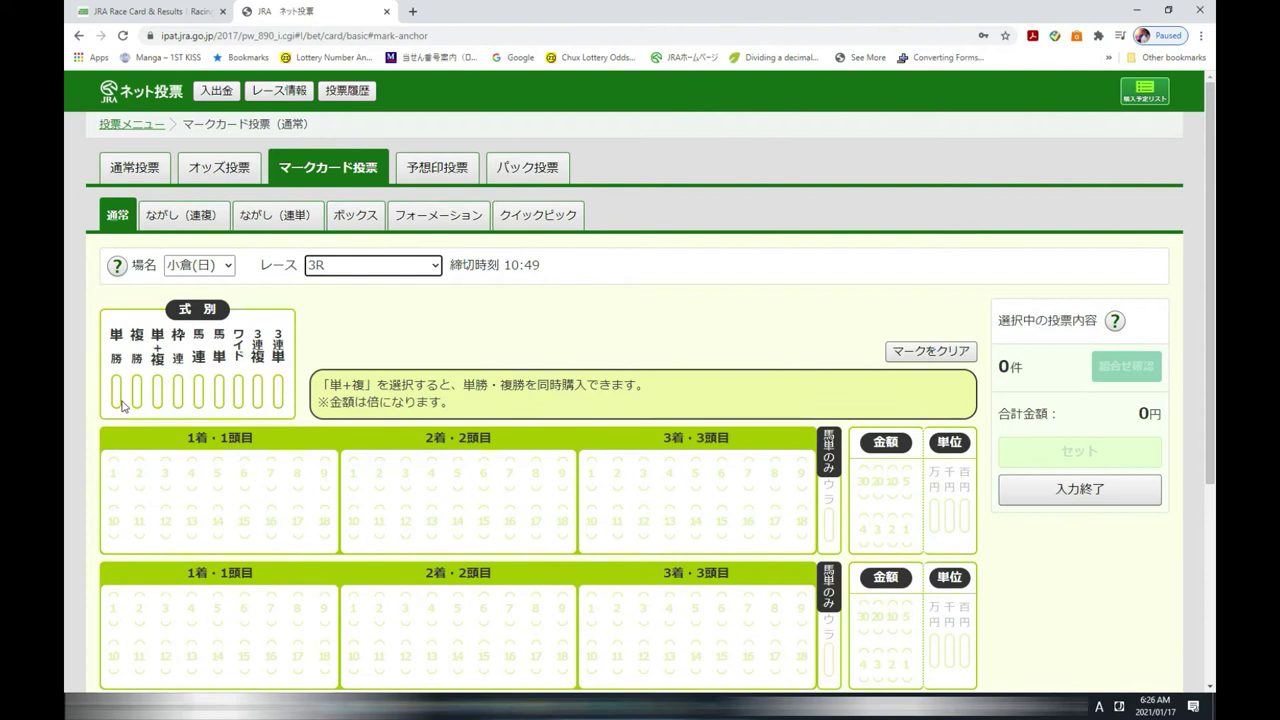
Keep venue 小倉(日) and race 3R, and mark a win (単勝) bet on the card
click(229, 267)
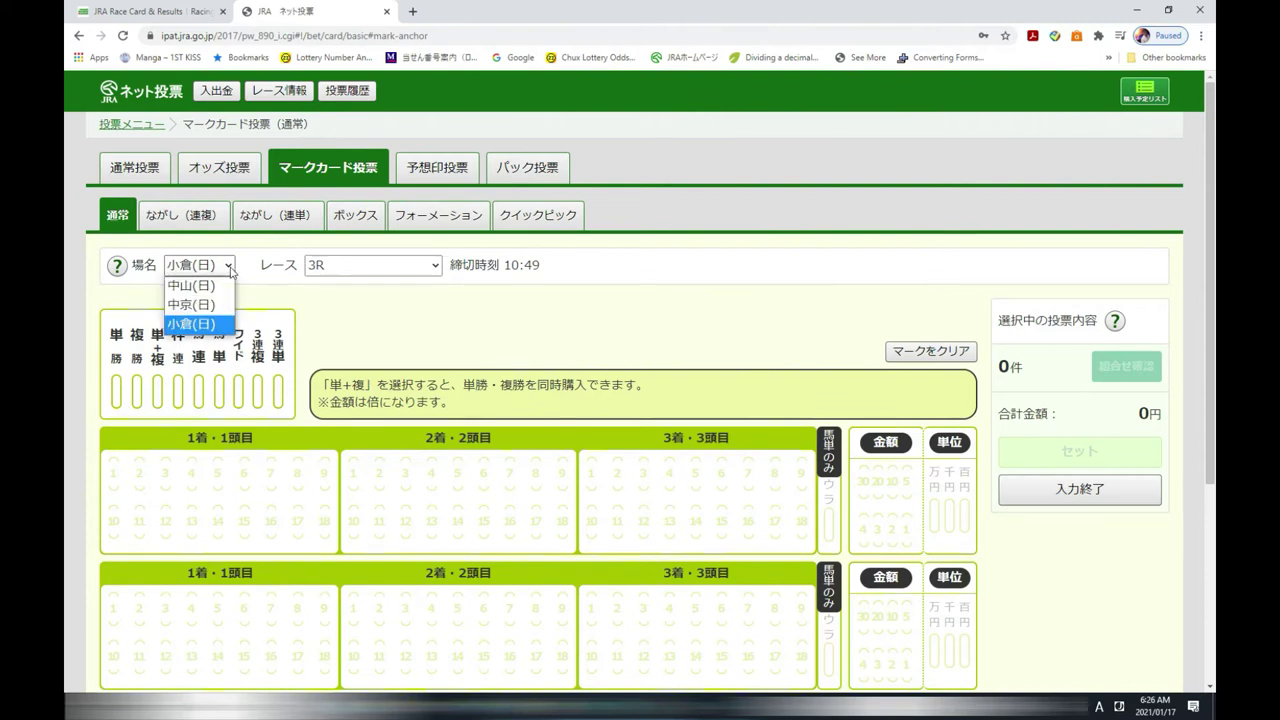
click(230, 268)
click(437, 271)
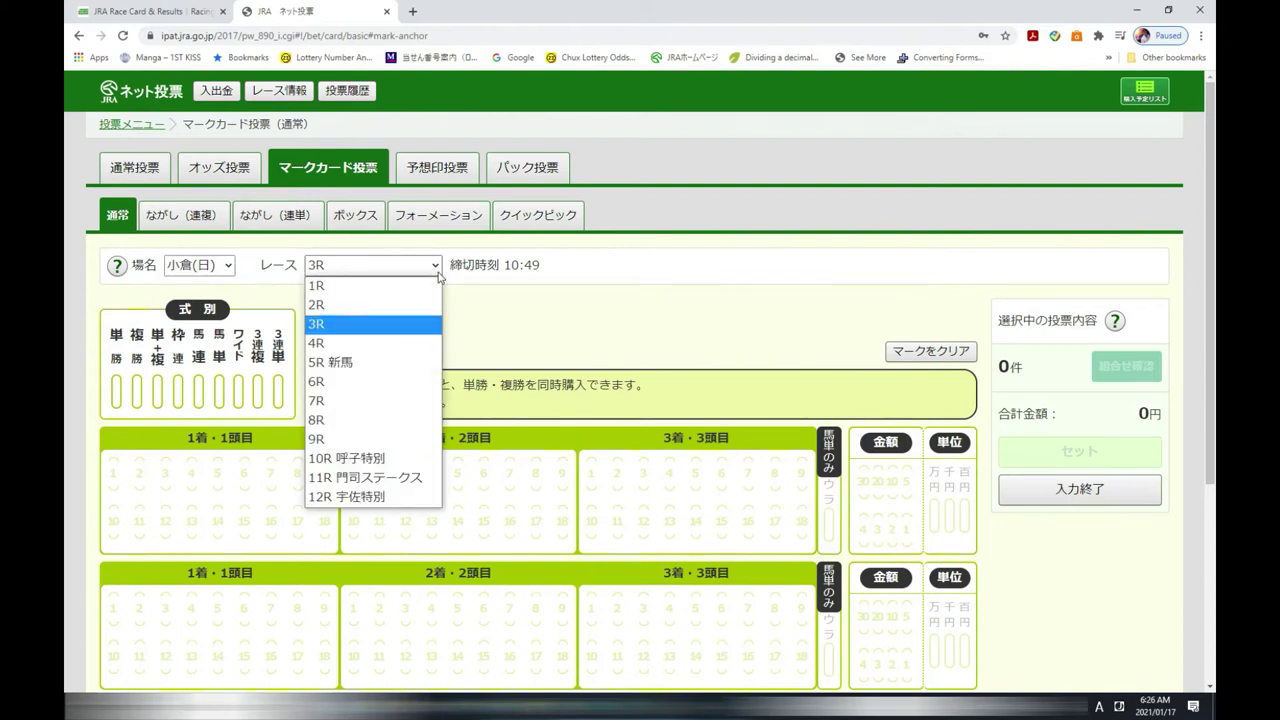
click(438, 272)
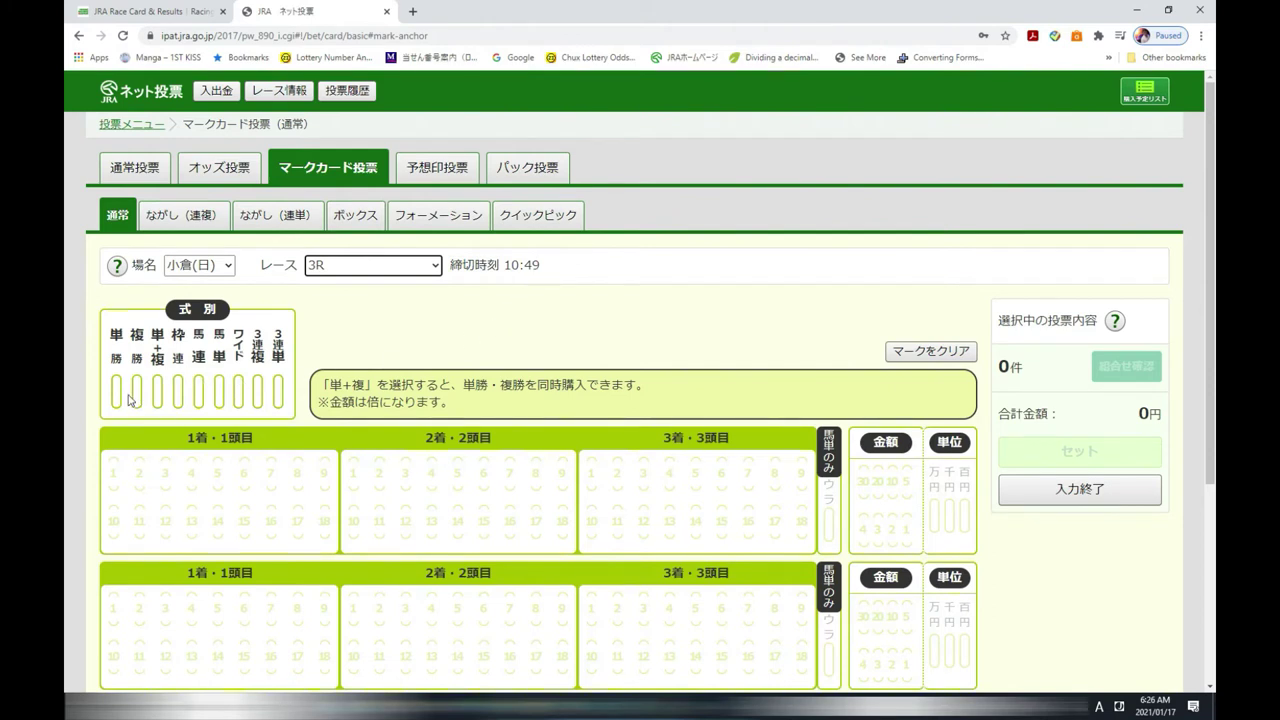
click(117, 395)
scroll(120, 392, down, 3)
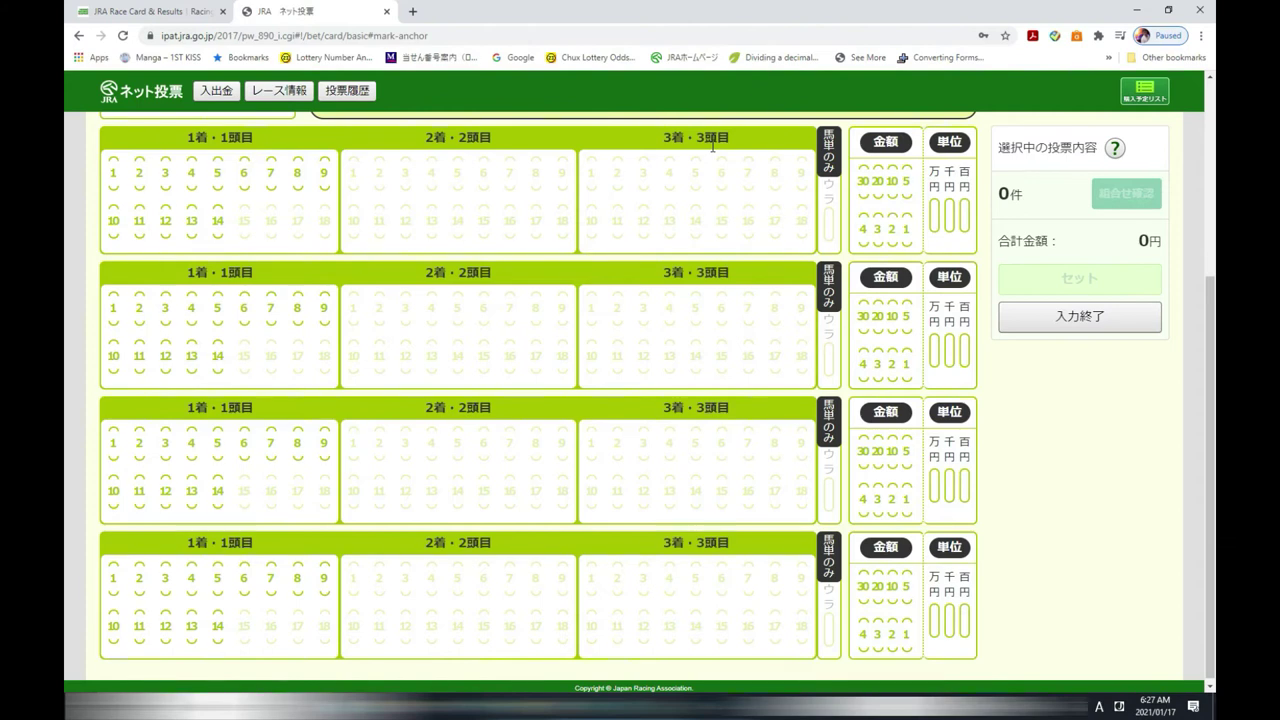
Cycle the bet type through quinella (馬連) and trio (3連複), ending on trifecta (3連単)
scroll(1209, 420, up, 1)
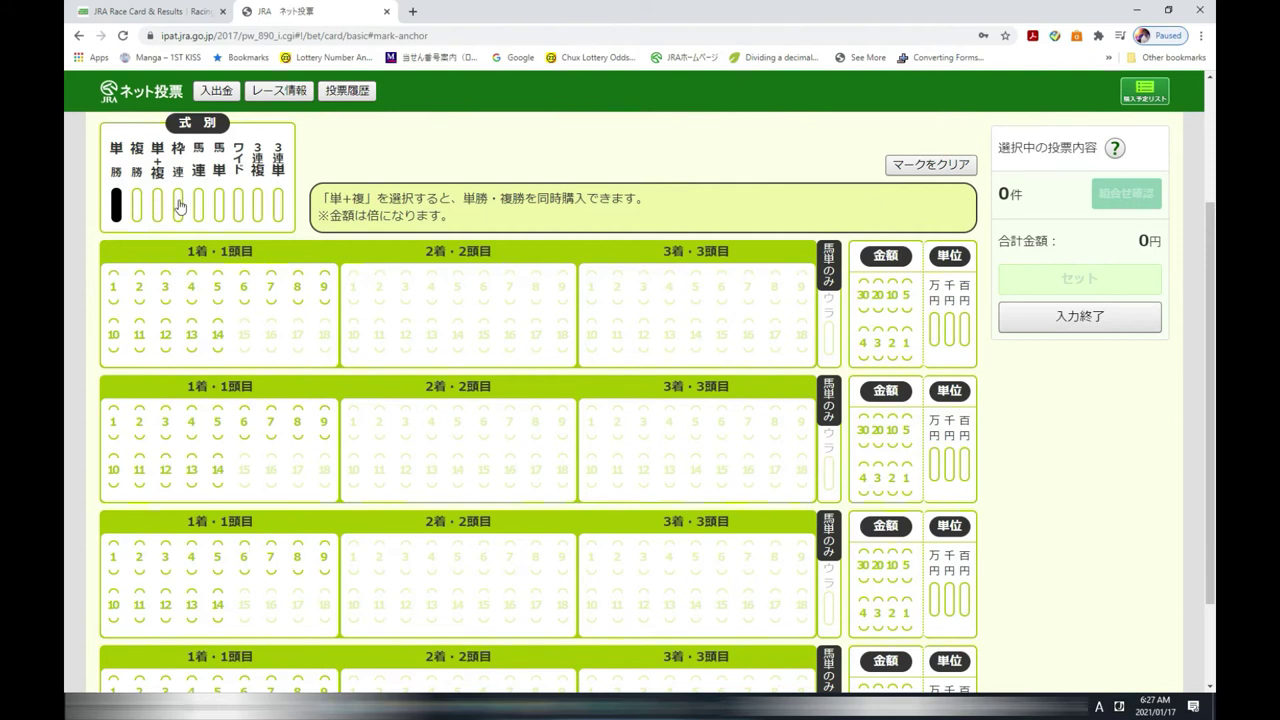
click(199, 205)
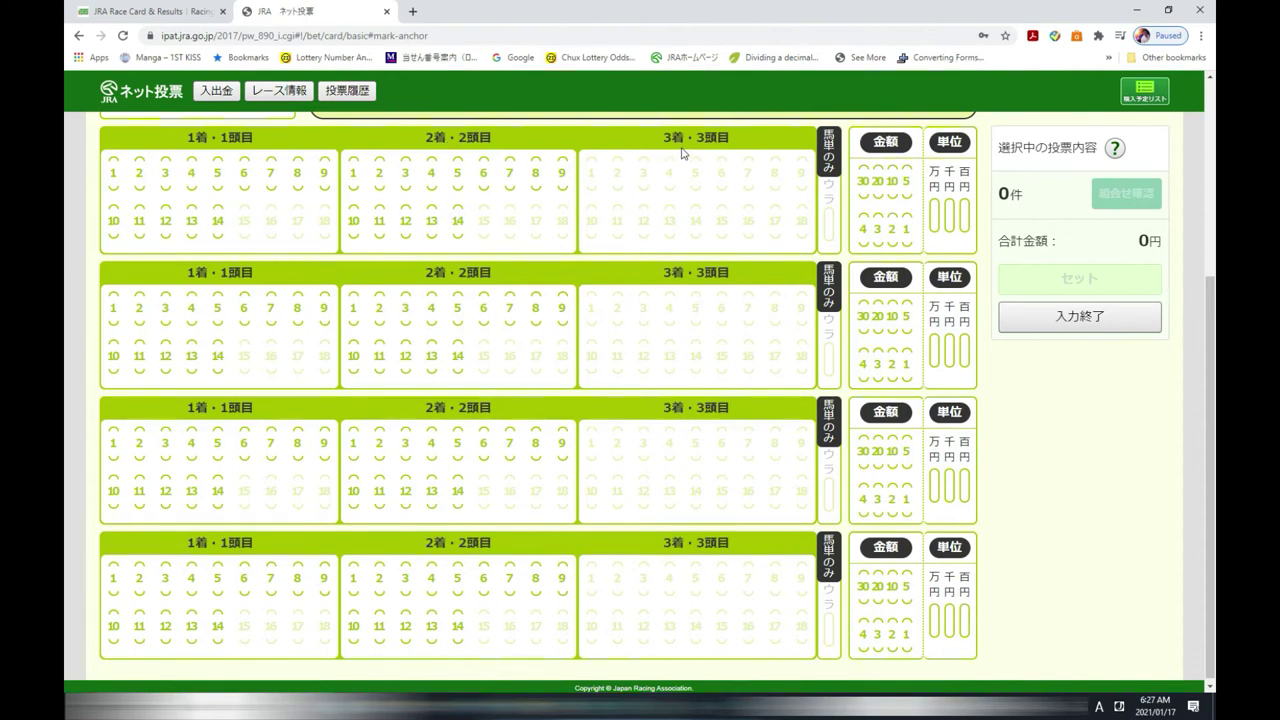
scroll(1207, 306, up, 3)
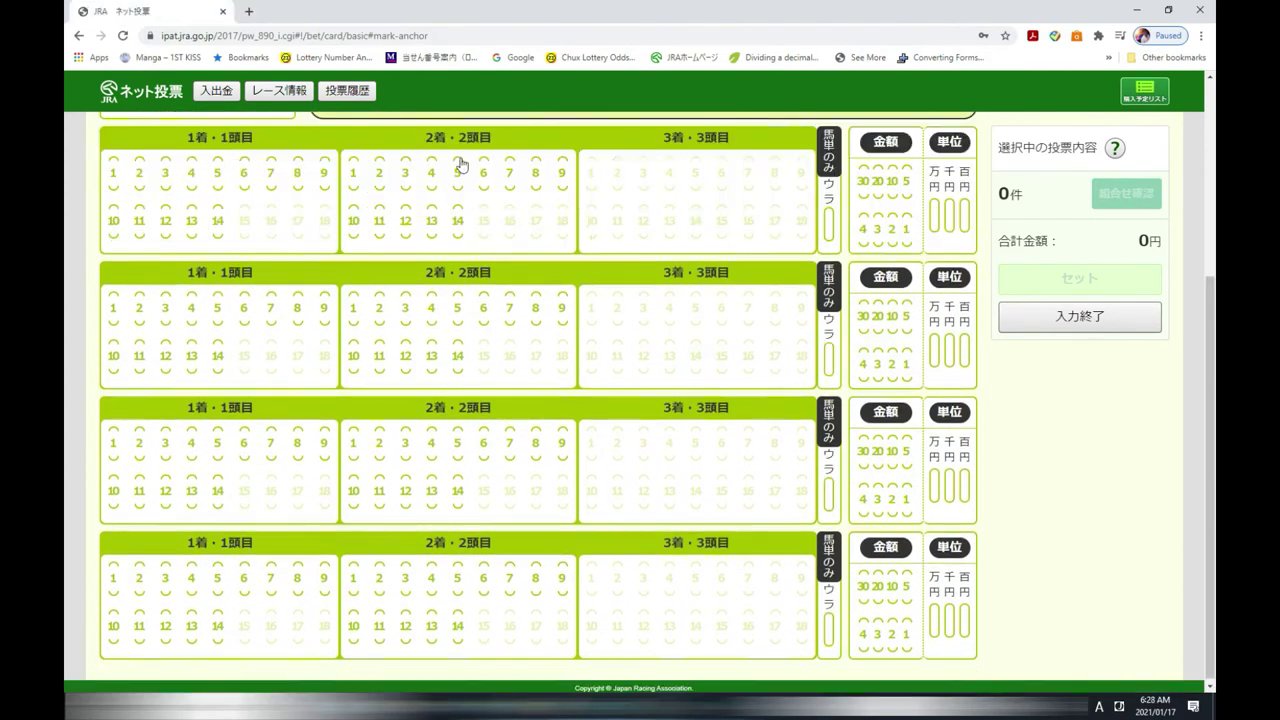
scroll(460, 170, up, 5)
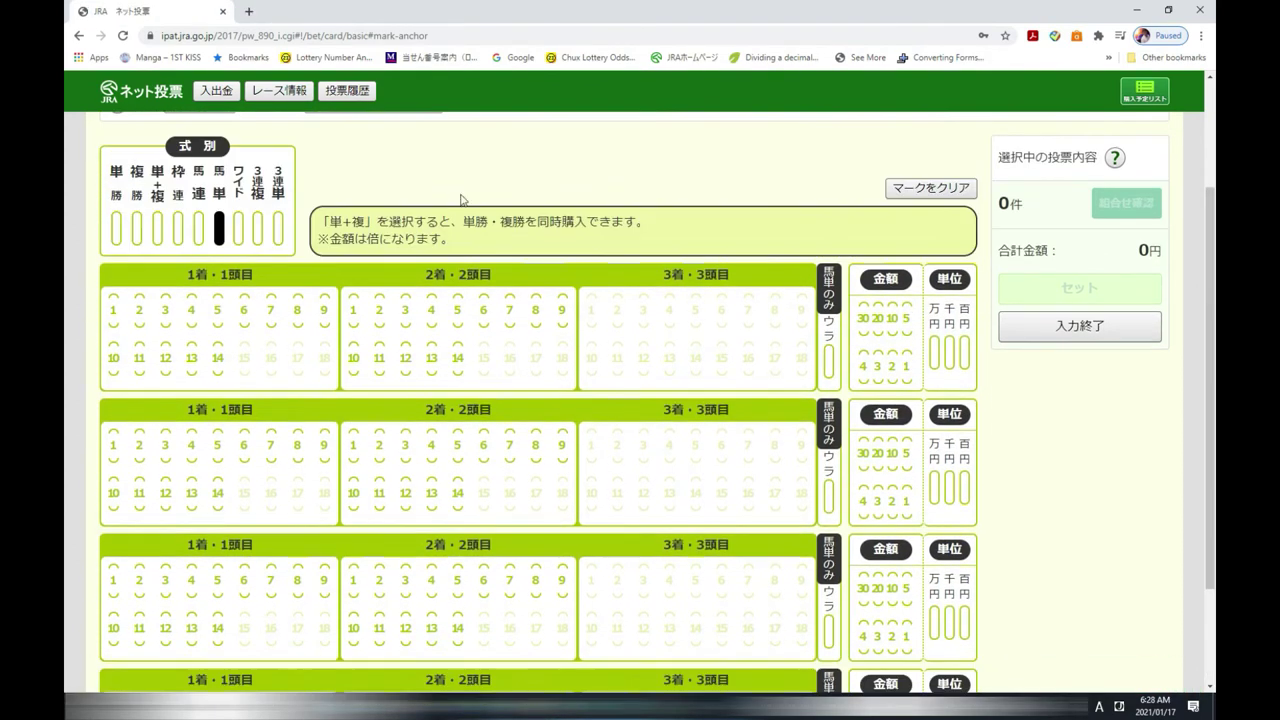
click(257, 224)
scroll(257, 224, down, 3)
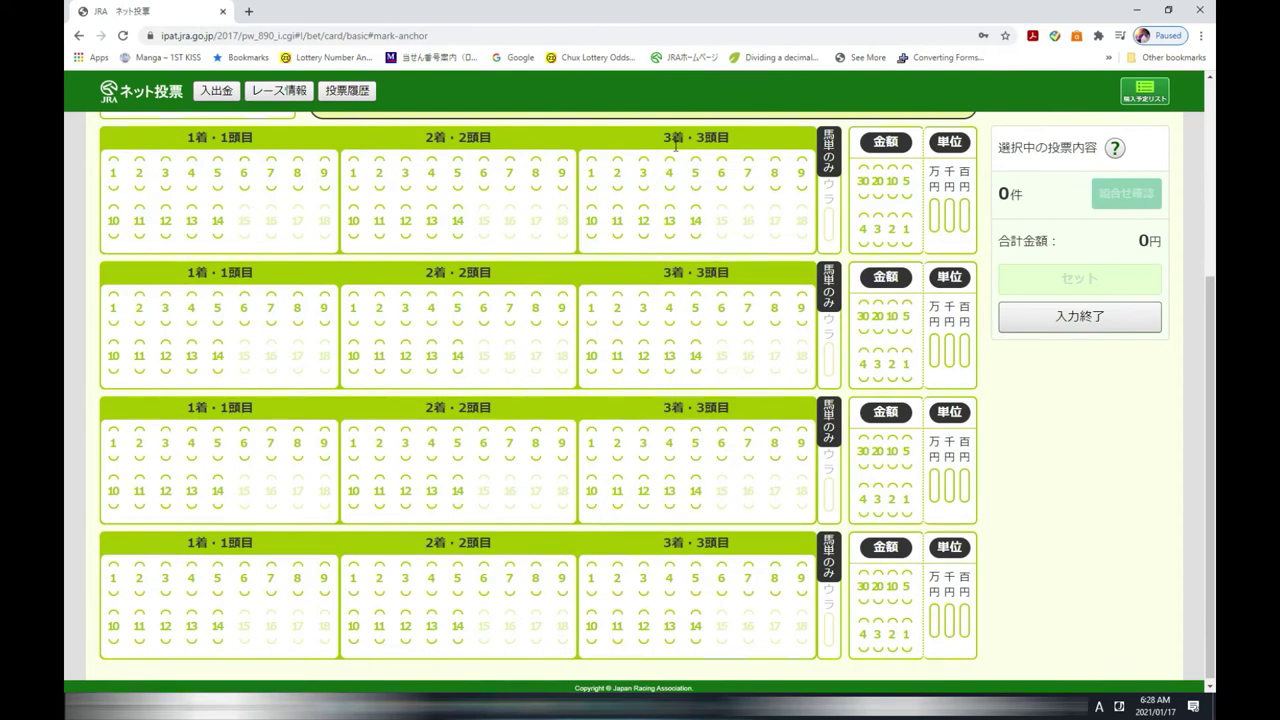
scroll(625, 160, up, 3)
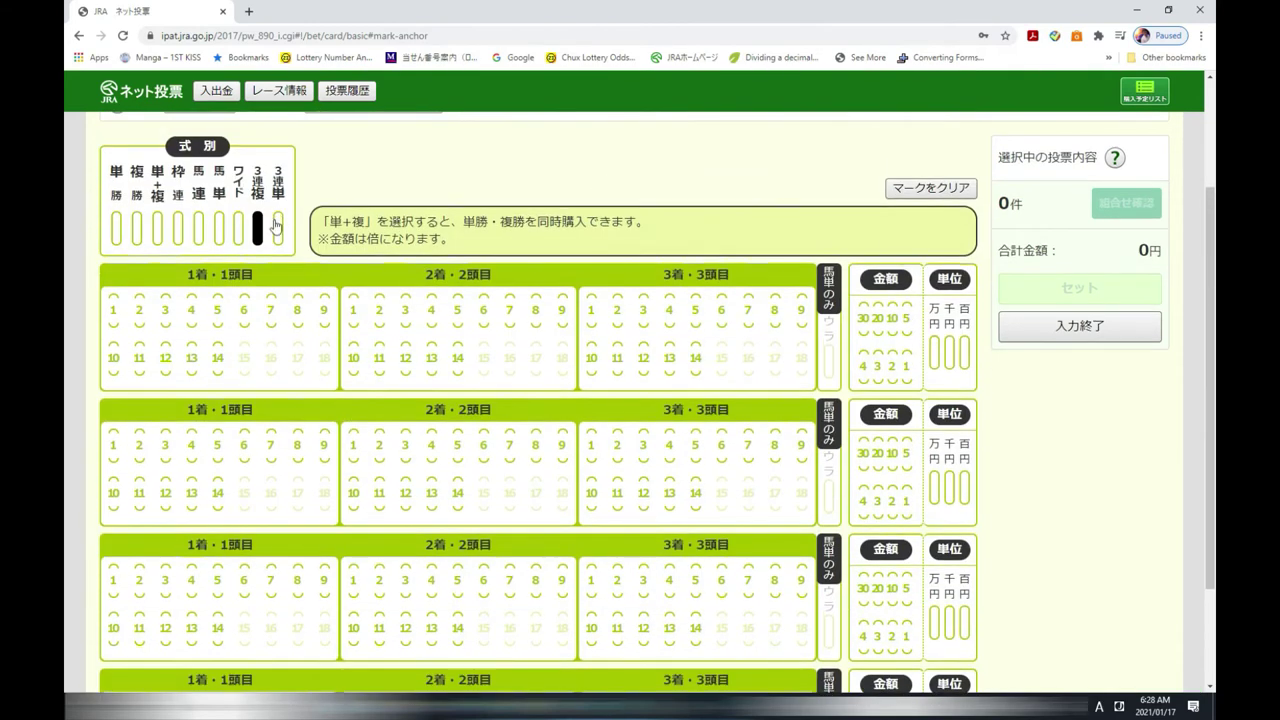
click(276, 226)
Change the bet type from trifecta back to win (単勝)
scroll(263, 177, up, 5)
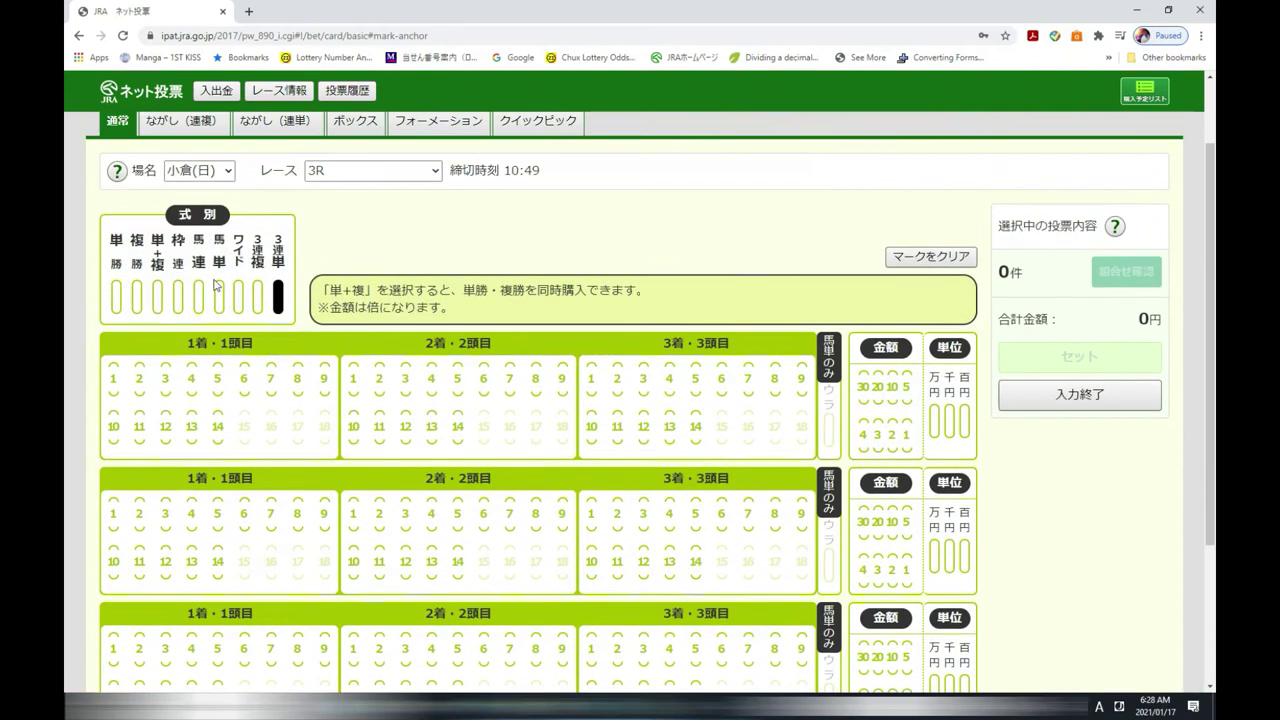
click(116, 304)
scroll(114, 308, down, 2)
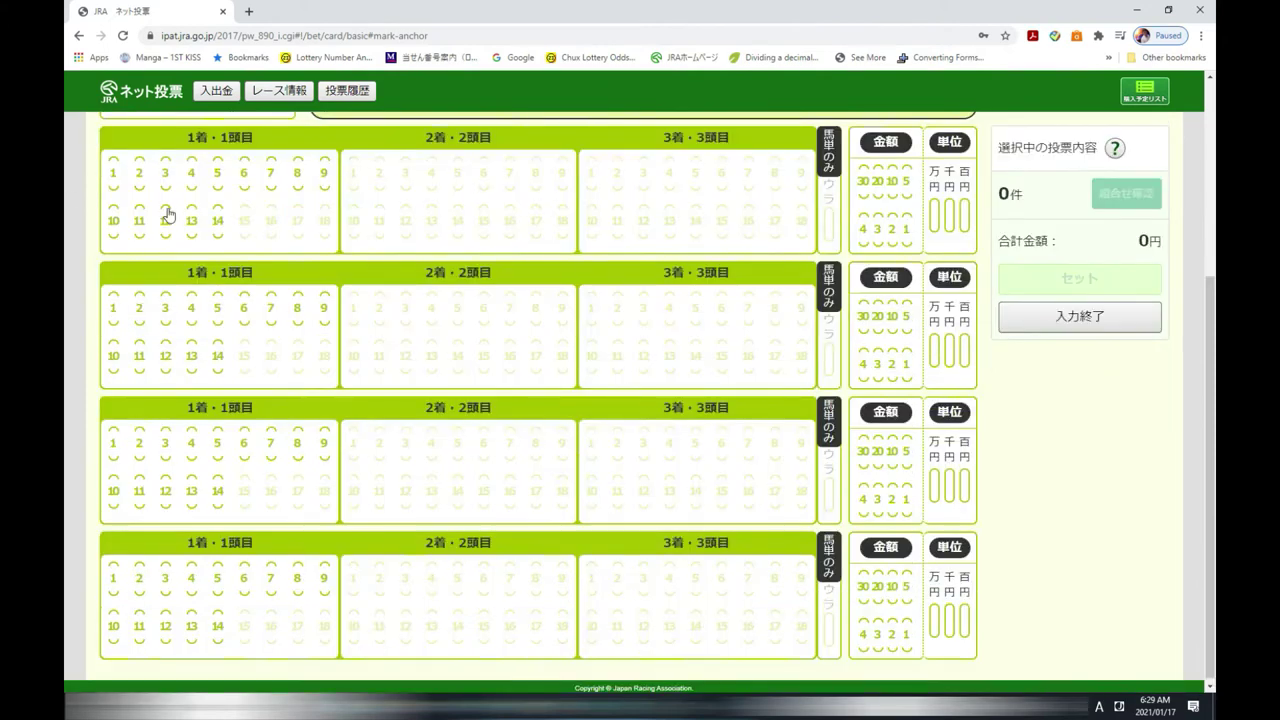
scroll(549, 157, up, 3)
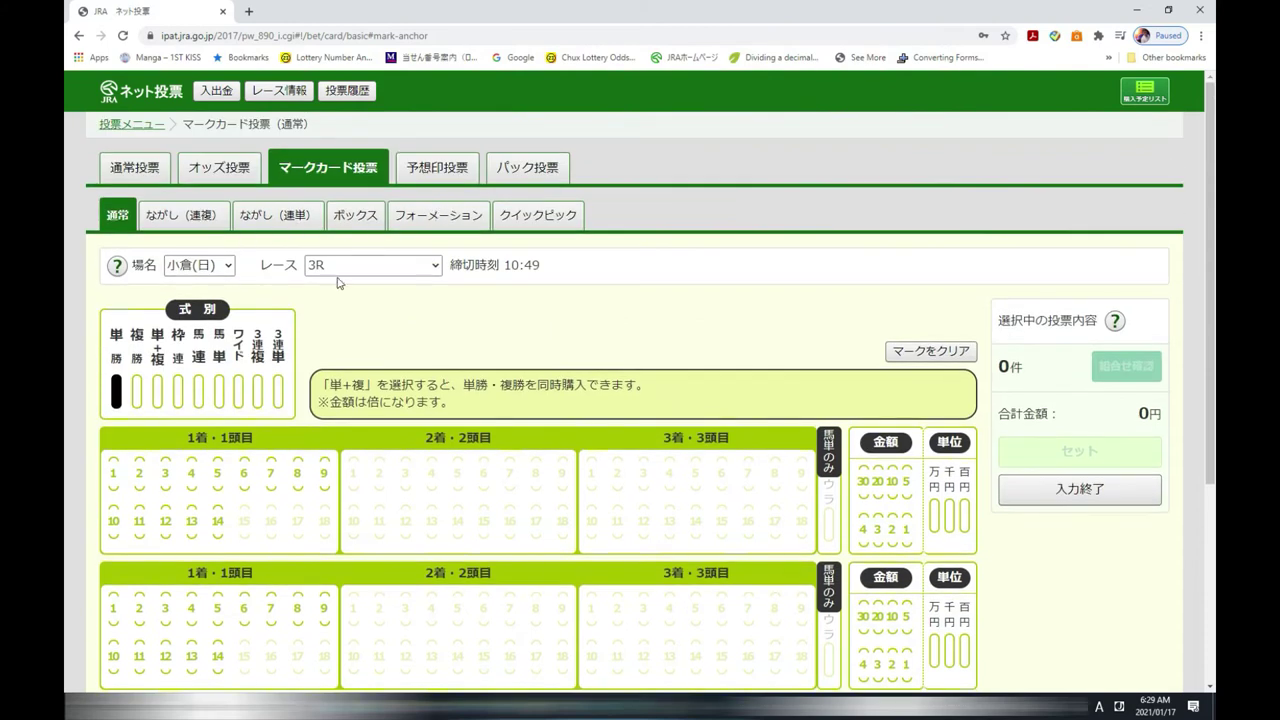
drag(172, 14, 876, 44)
click(525, 311)
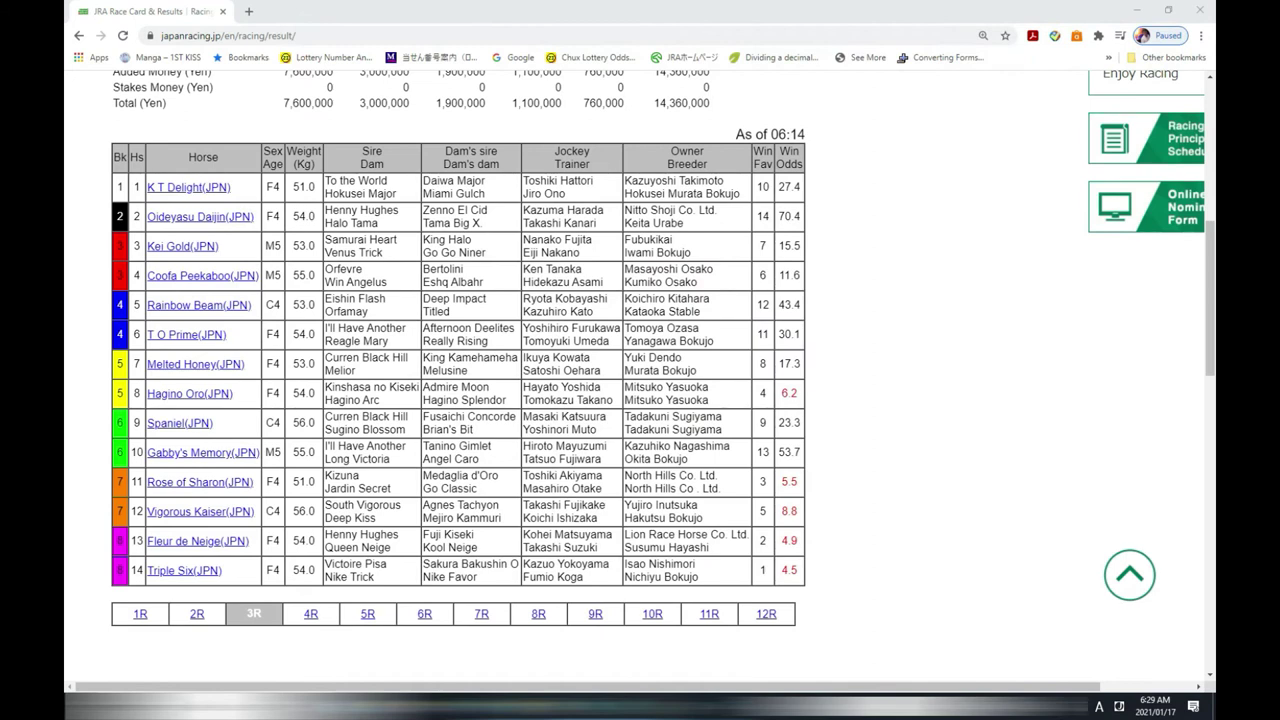
scroll(500, 318, up, 2)
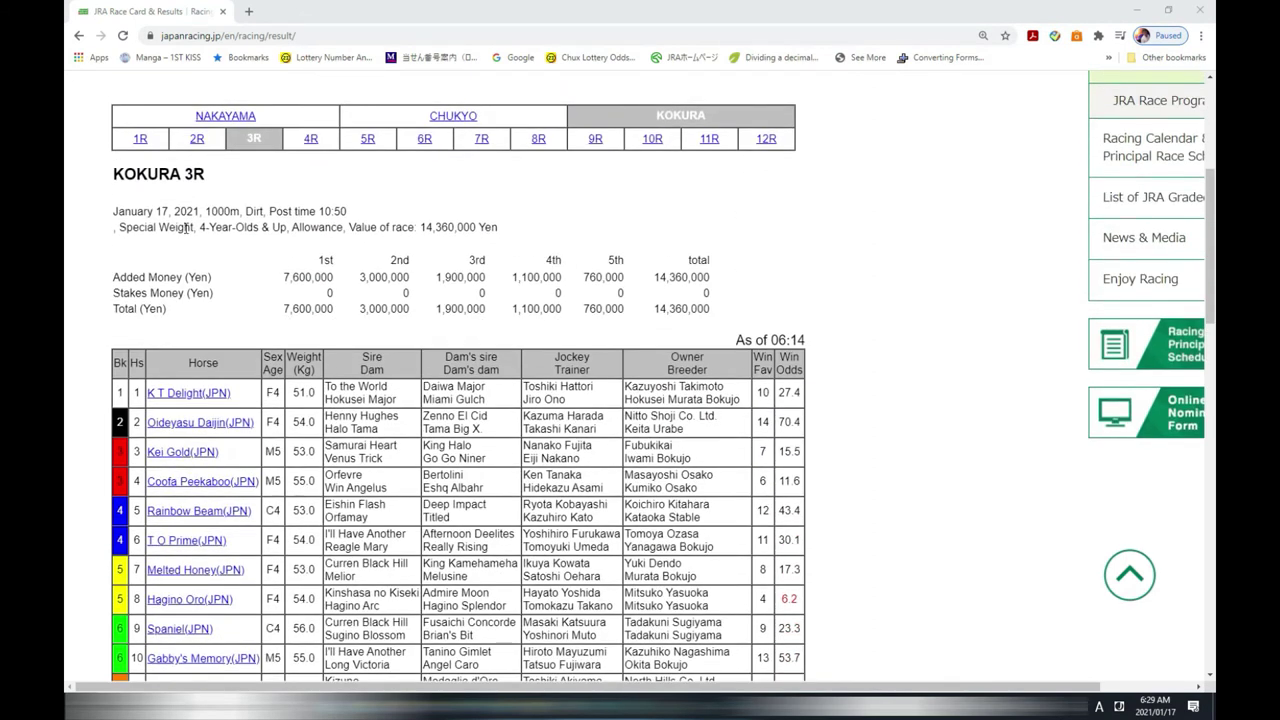
scroll(283, 390, down, 1)
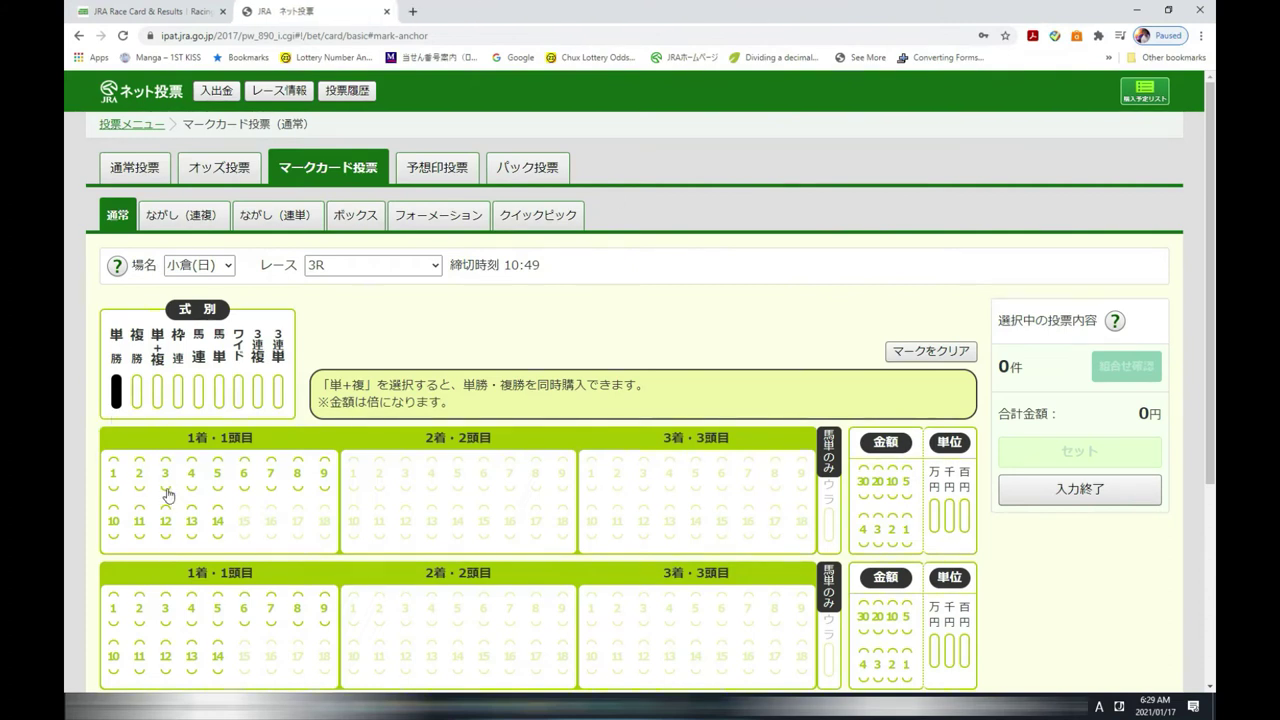
Mark horse 14 to win with a 百円 unit, filling amount ovals 1, 2, 3 and 4
click(217, 530)
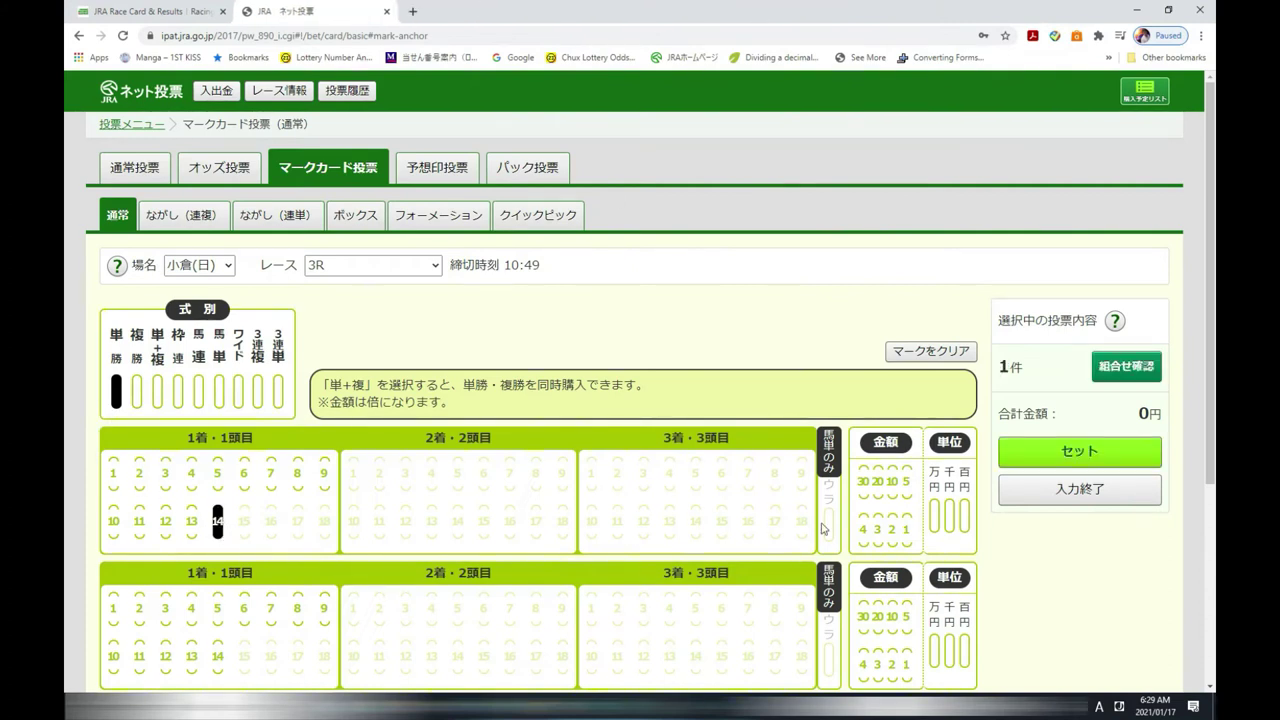
click(906, 540)
click(966, 518)
click(966, 518)
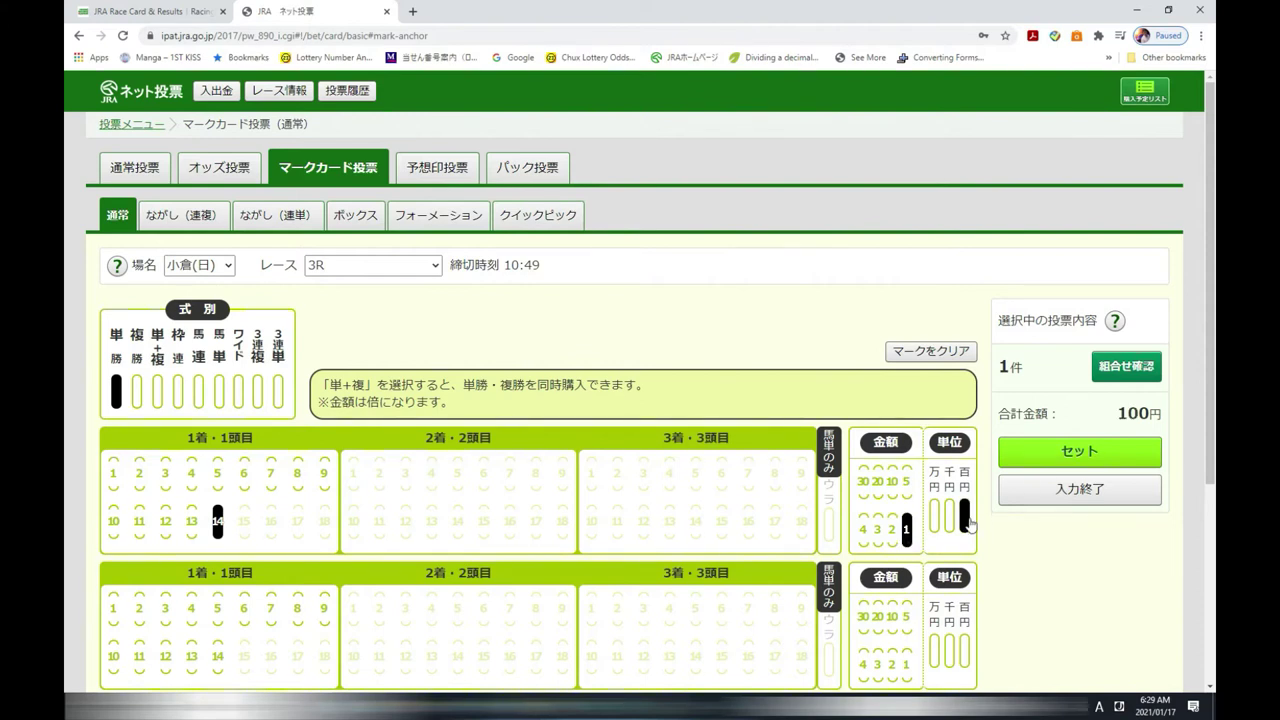
click(892, 530)
click(906, 530)
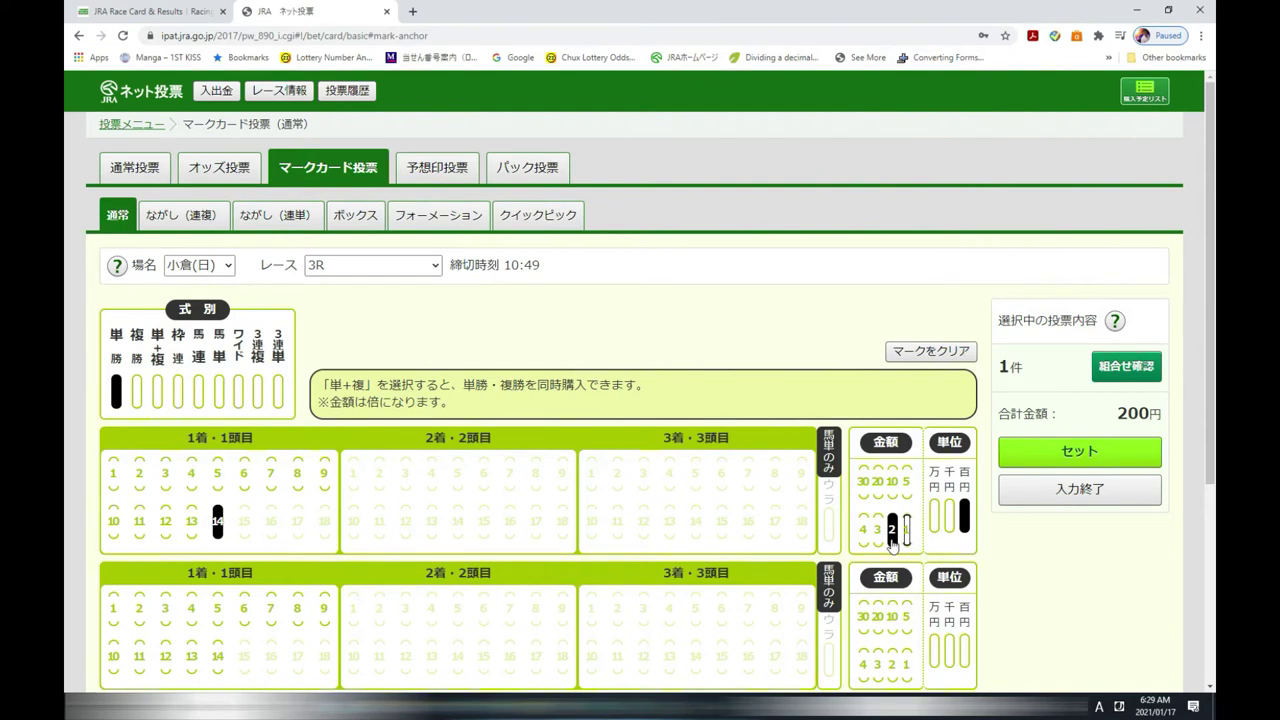
click(907, 535)
click(879, 536)
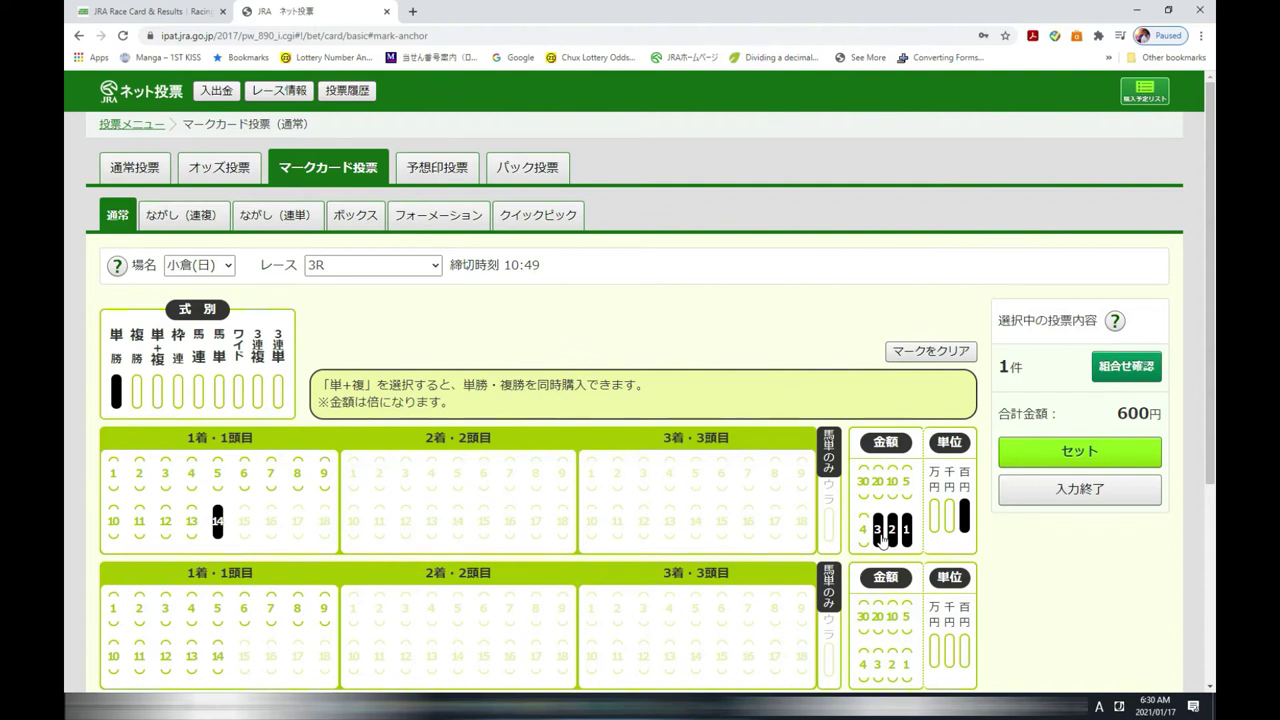
click(864, 530)
Add and then remove the 30, 20, 10 and 5 amount ovals
click(864, 481)
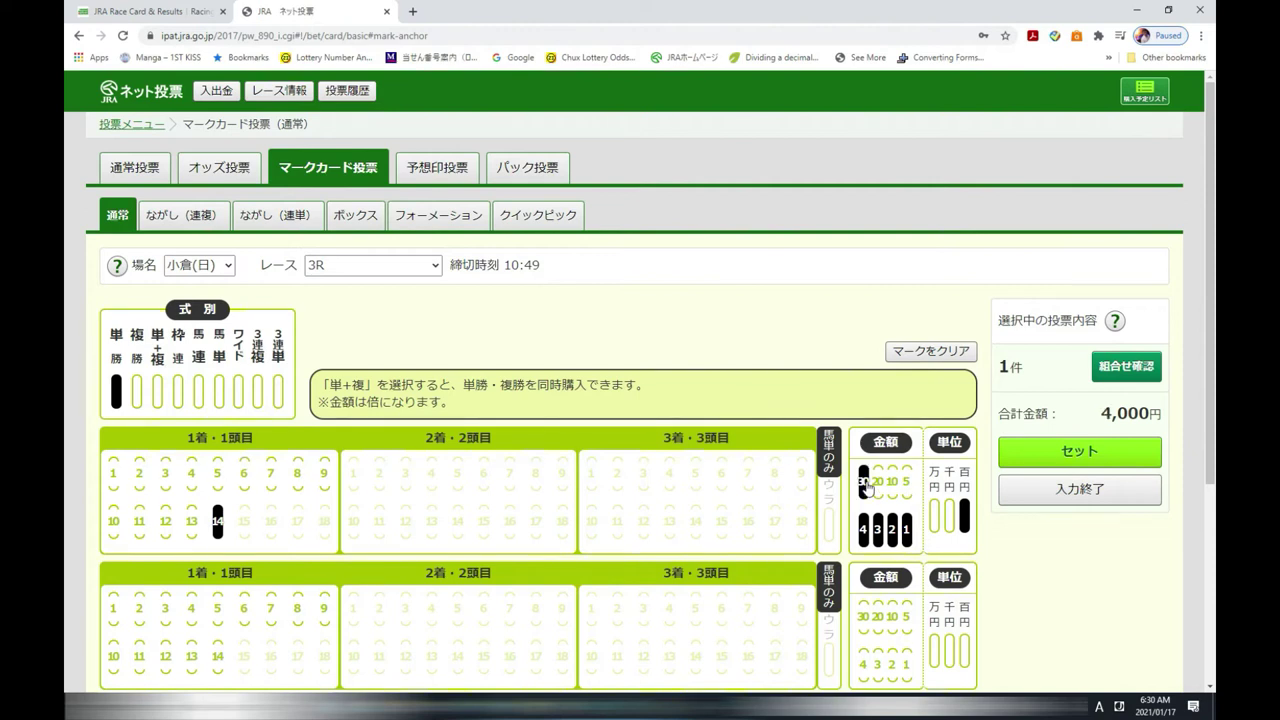
click(878, 481)
click(906, 481)
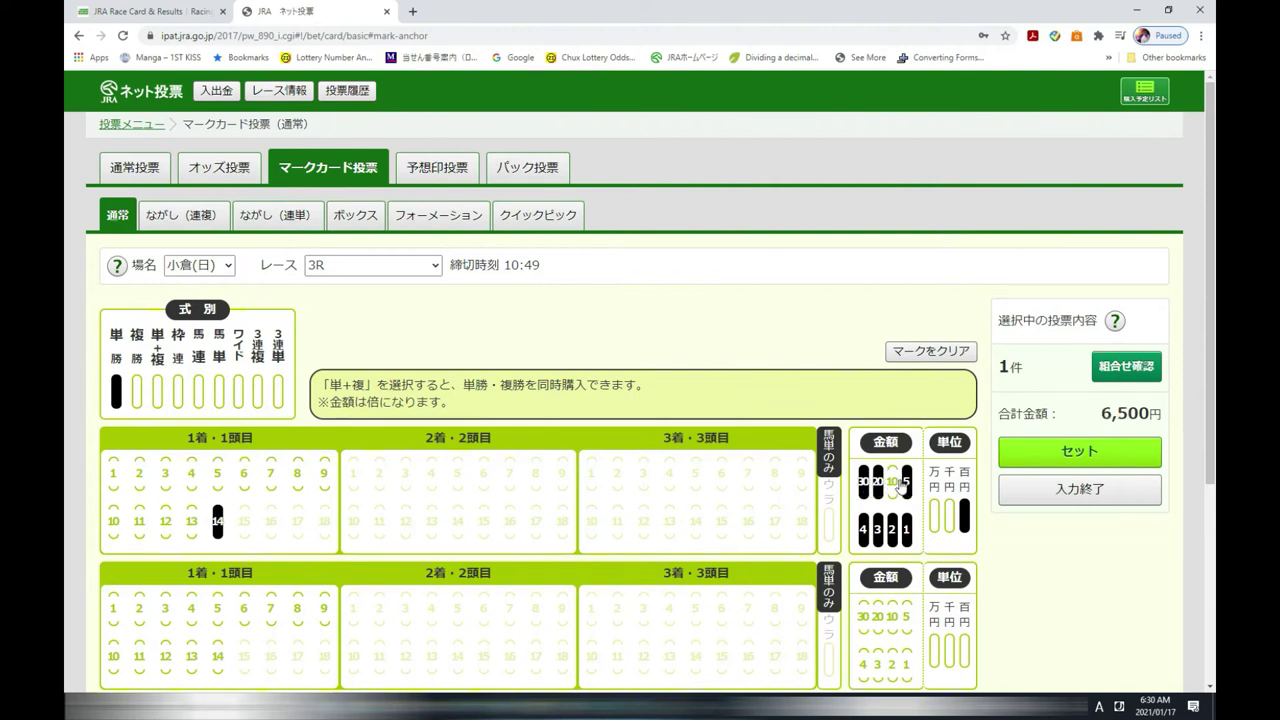
click(906, 481)
click(892, 481)
click(906, 482)
click(891, 484)
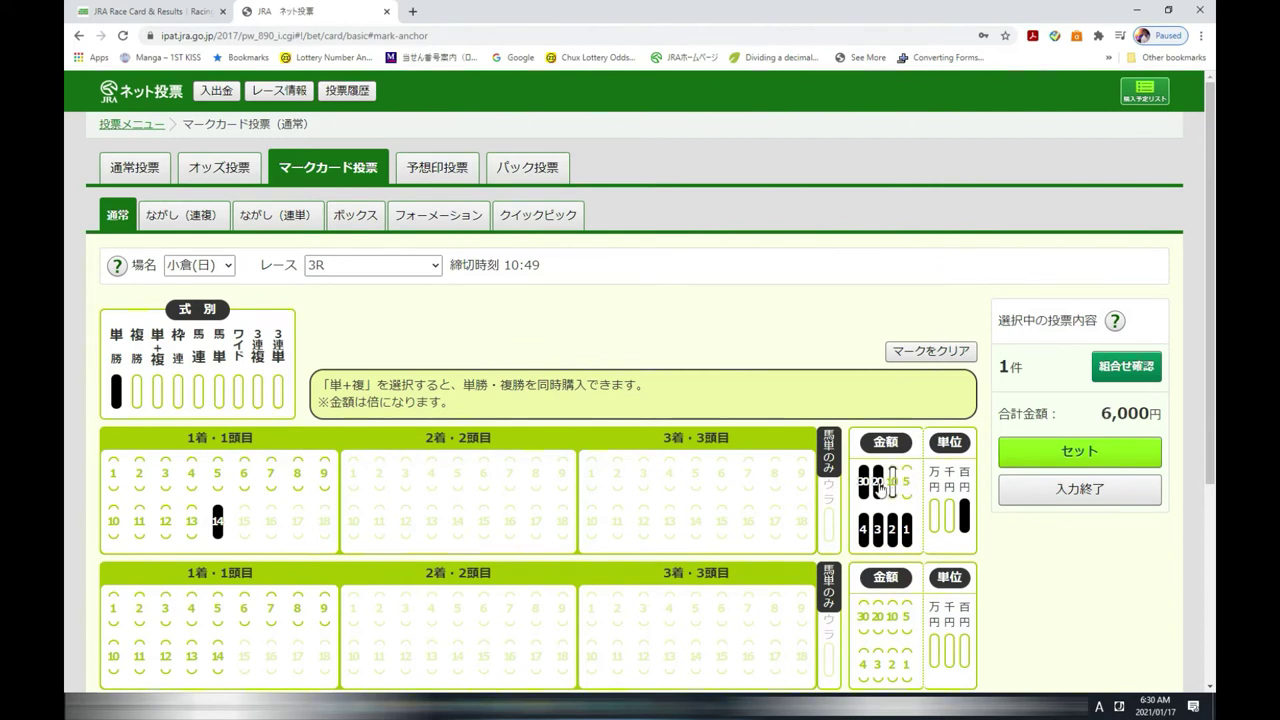
click(877, 484)
click(864, 484)
Clear the 3, 2 and 4 amount ovals, leaving a 100-yen stake
click(877, 530)
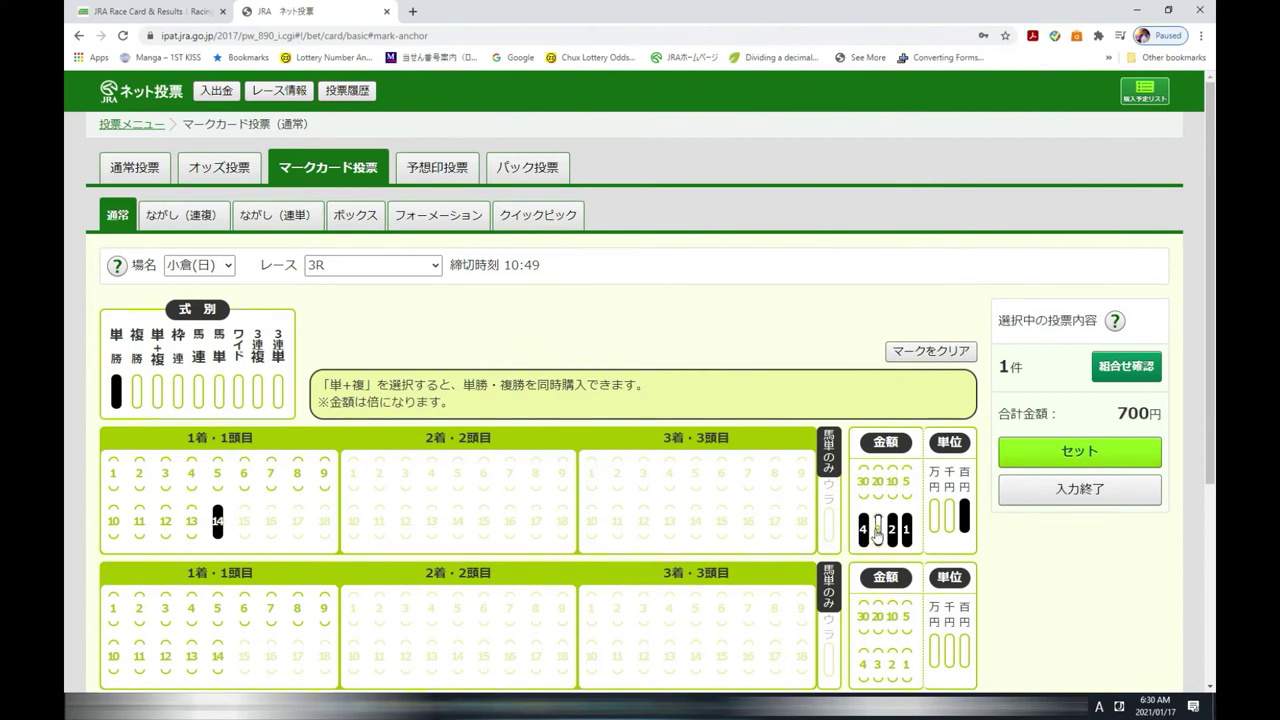
click(877, 530)
click(893, 533)
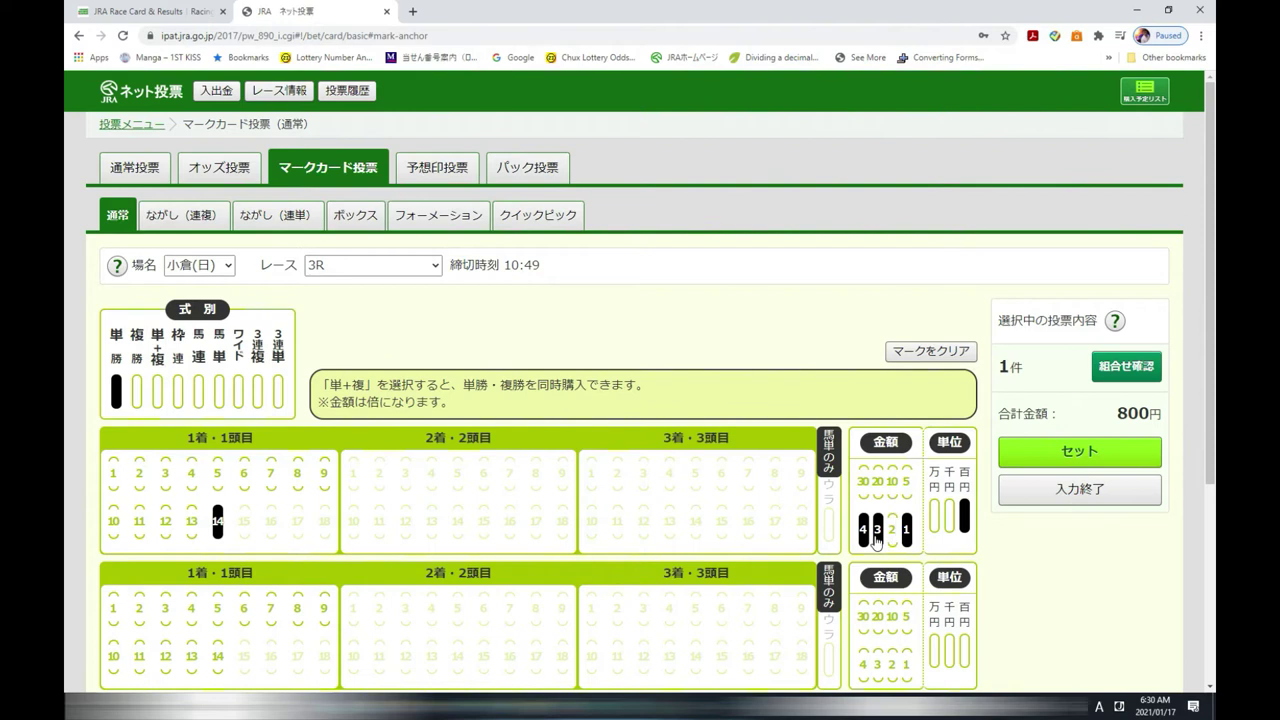
click(877, 533)
click(864, 533)
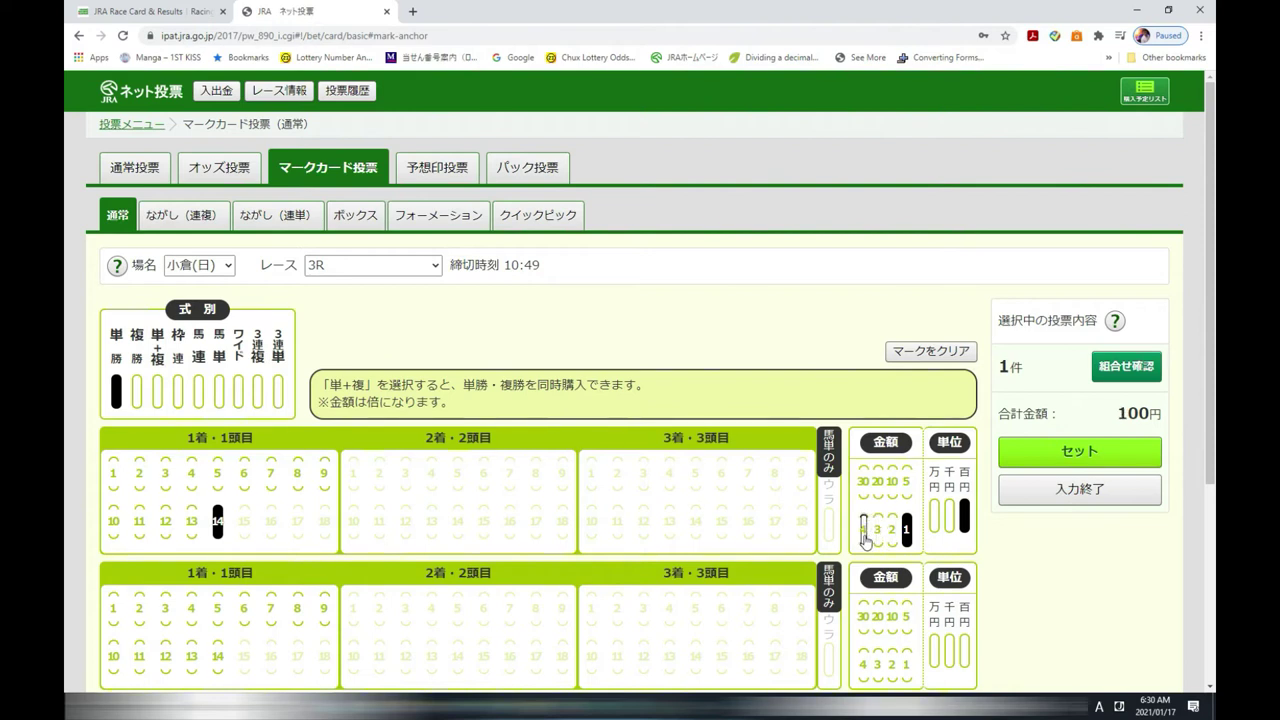
Switch to the 千円 unit and try stakes up to 15,000 yen, ending at 1,000 yen
click(950, 515)
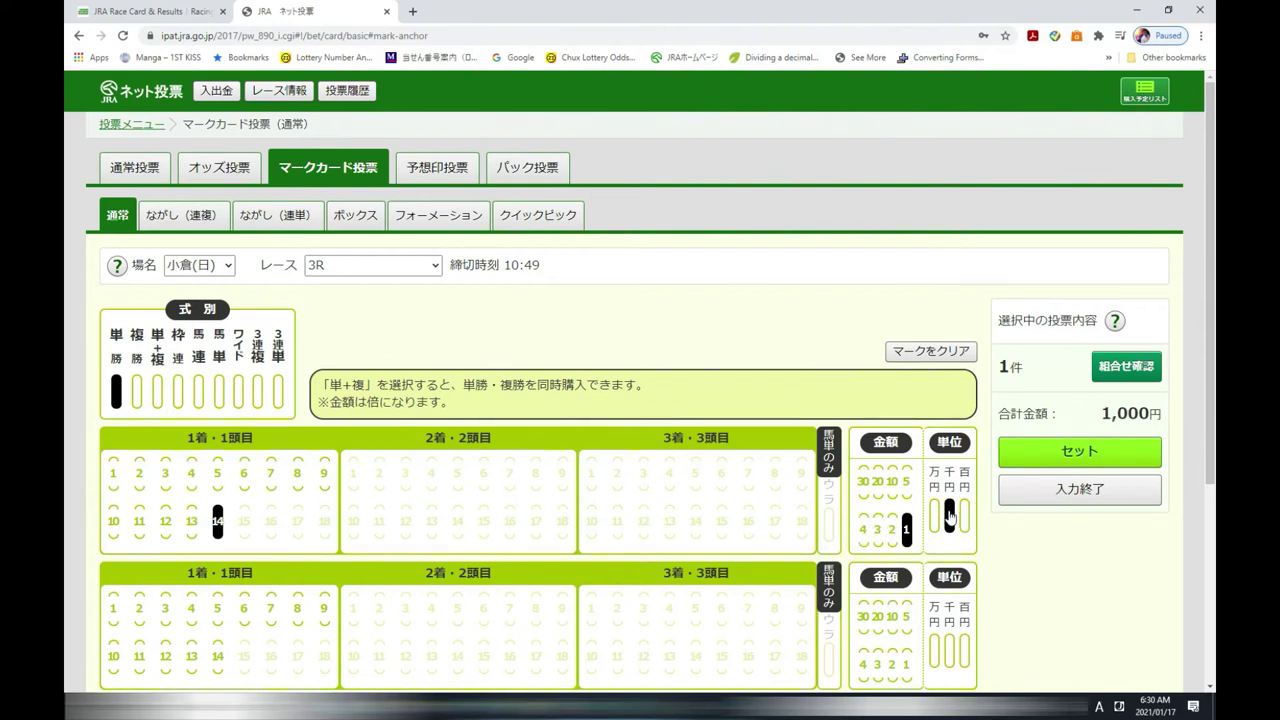
click(893, 533)
click(879, 532)
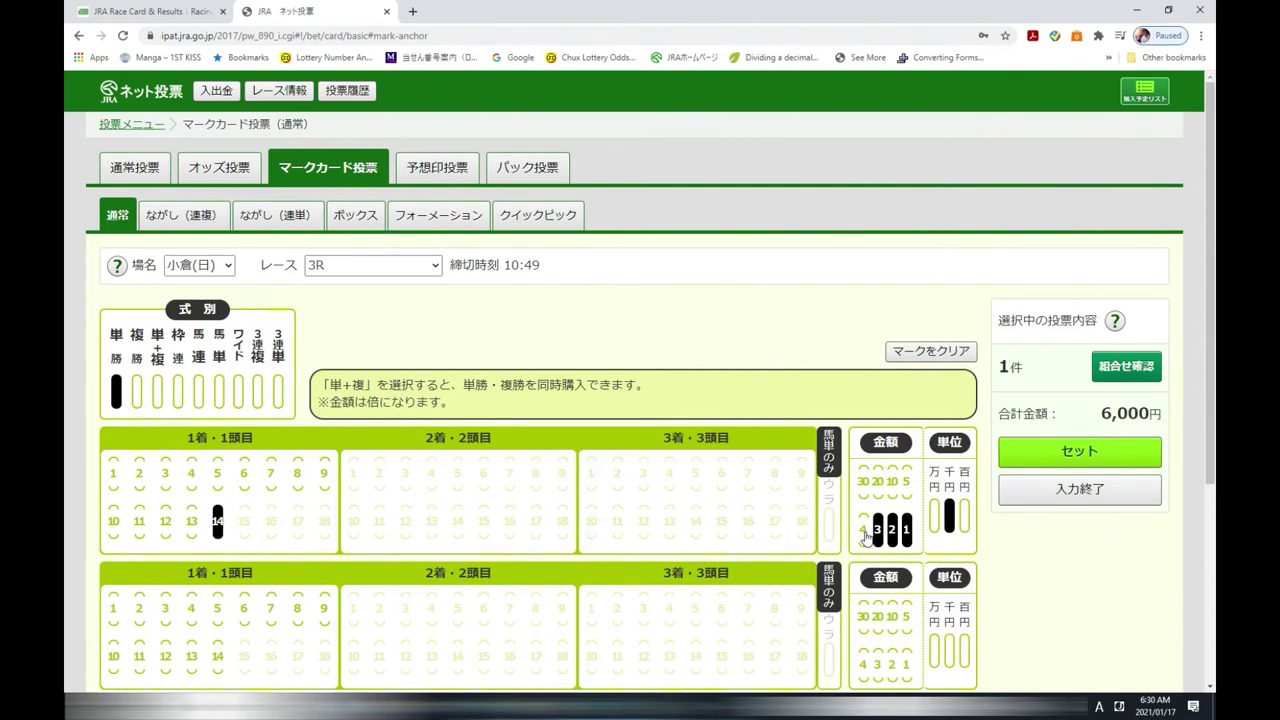
click(866, 532)
click(910, 490)
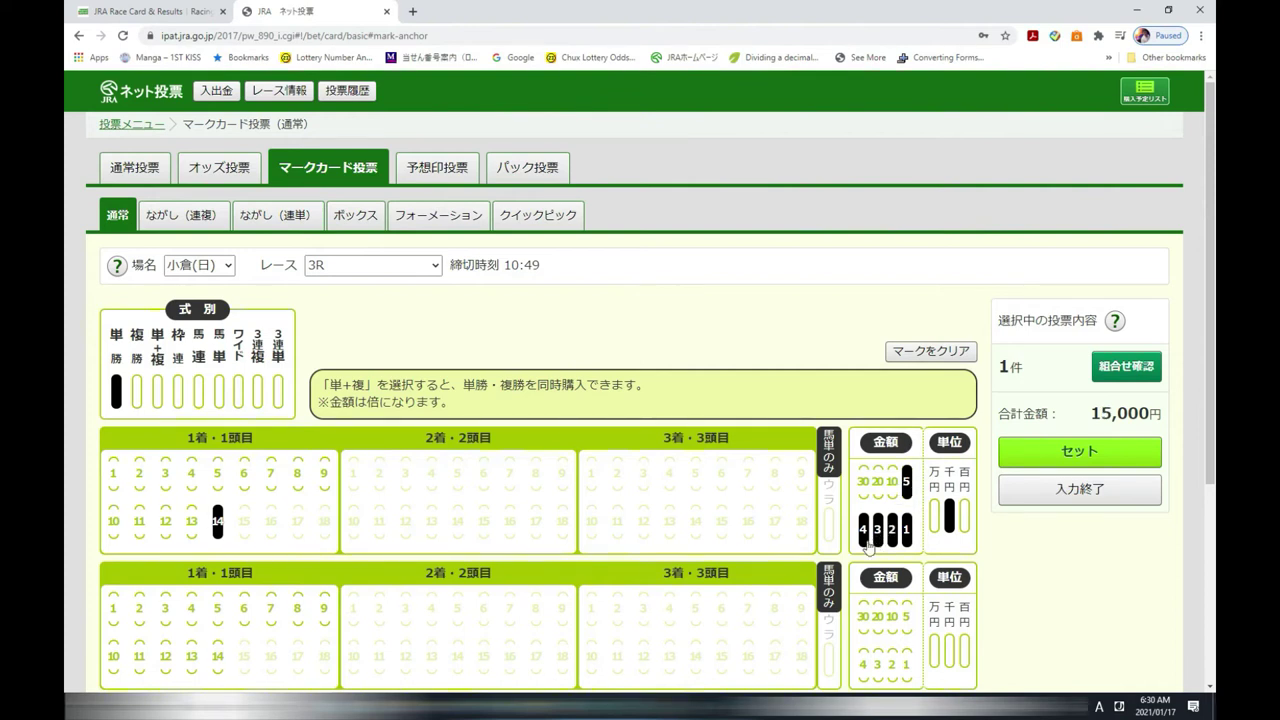
click(907, 483)
click(893, 530)
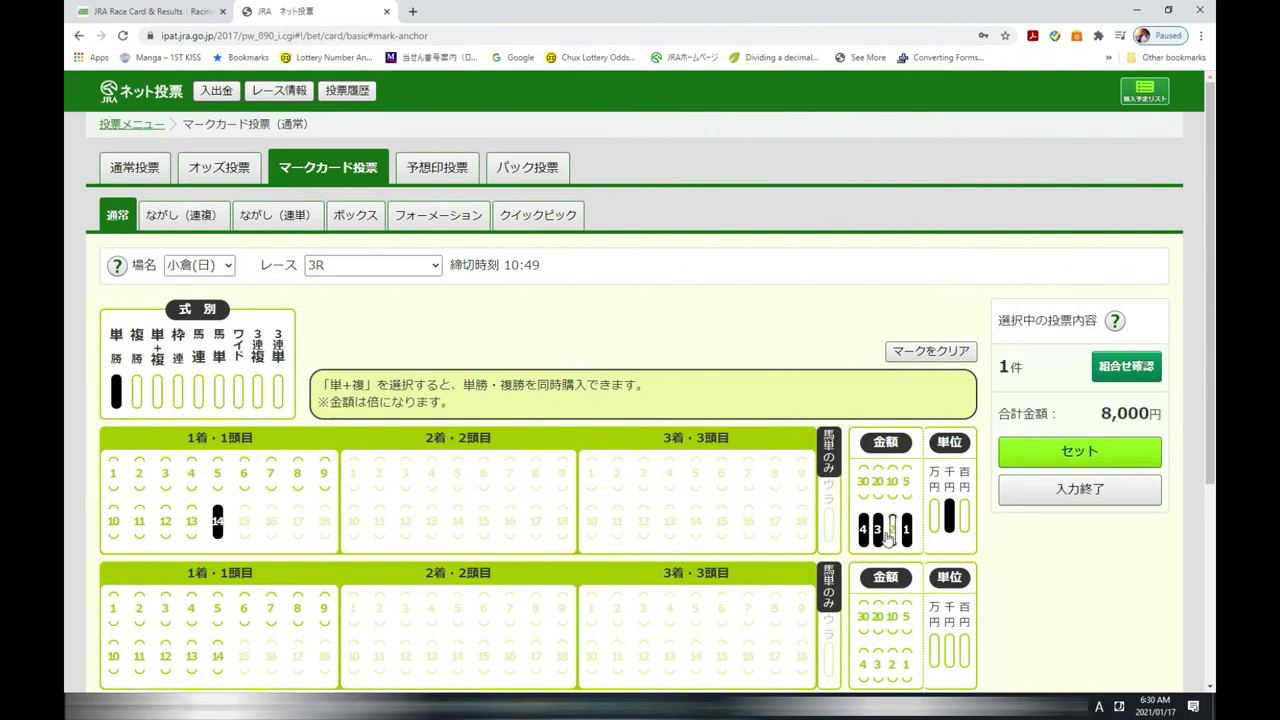
click(878, 530)
click(864, 530)
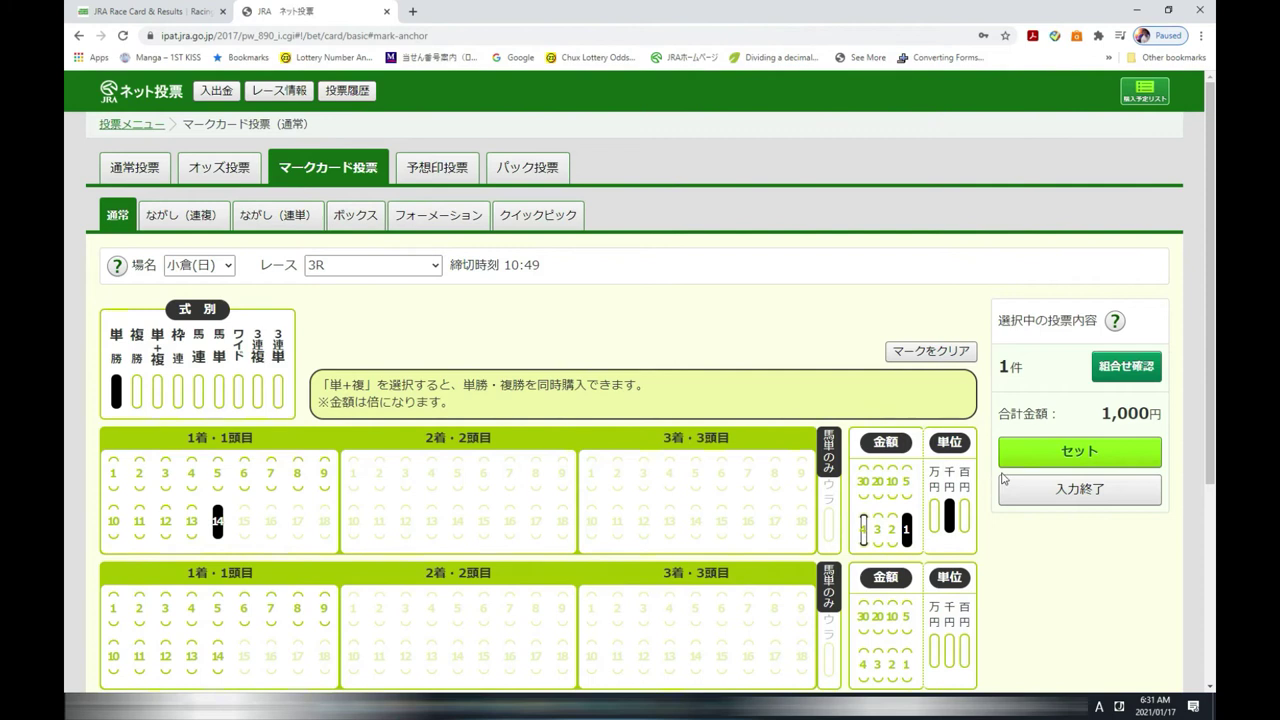
Switch to the 万円 unit, raise the stake to 360,000 yen, then lower it to 10,000
click(936, 515)
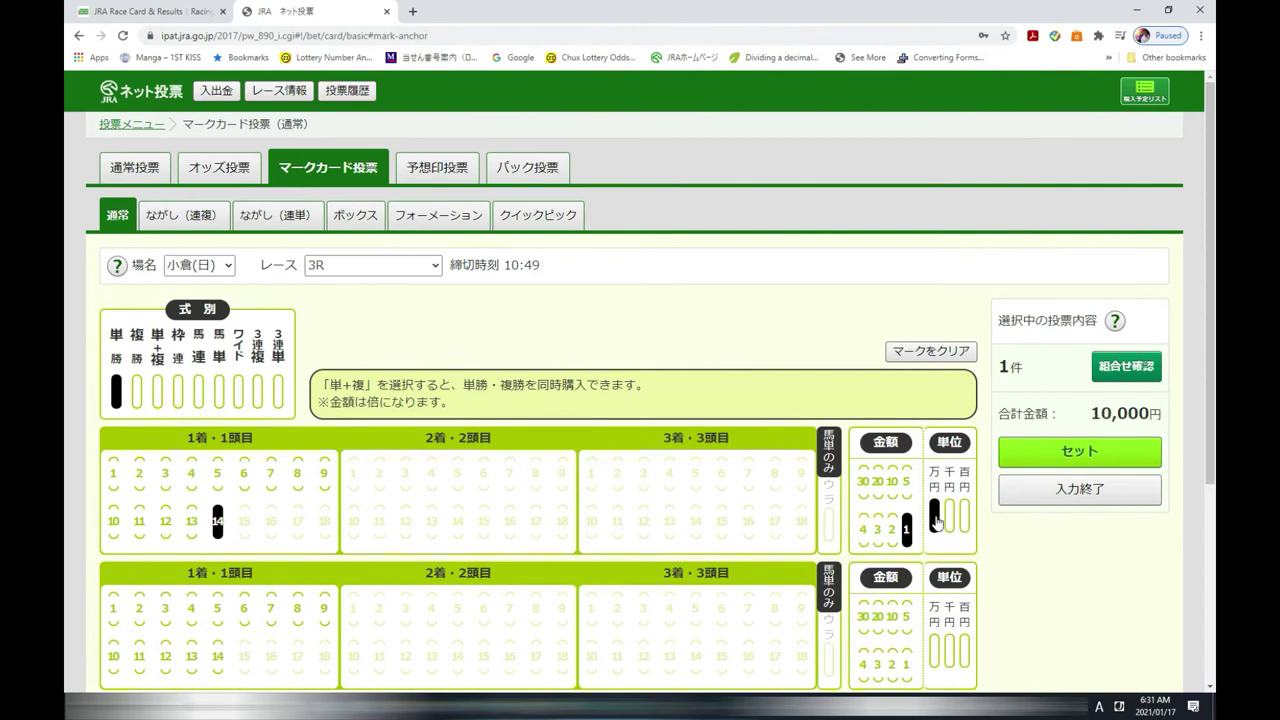
click(893, 530)
click(878, 530)
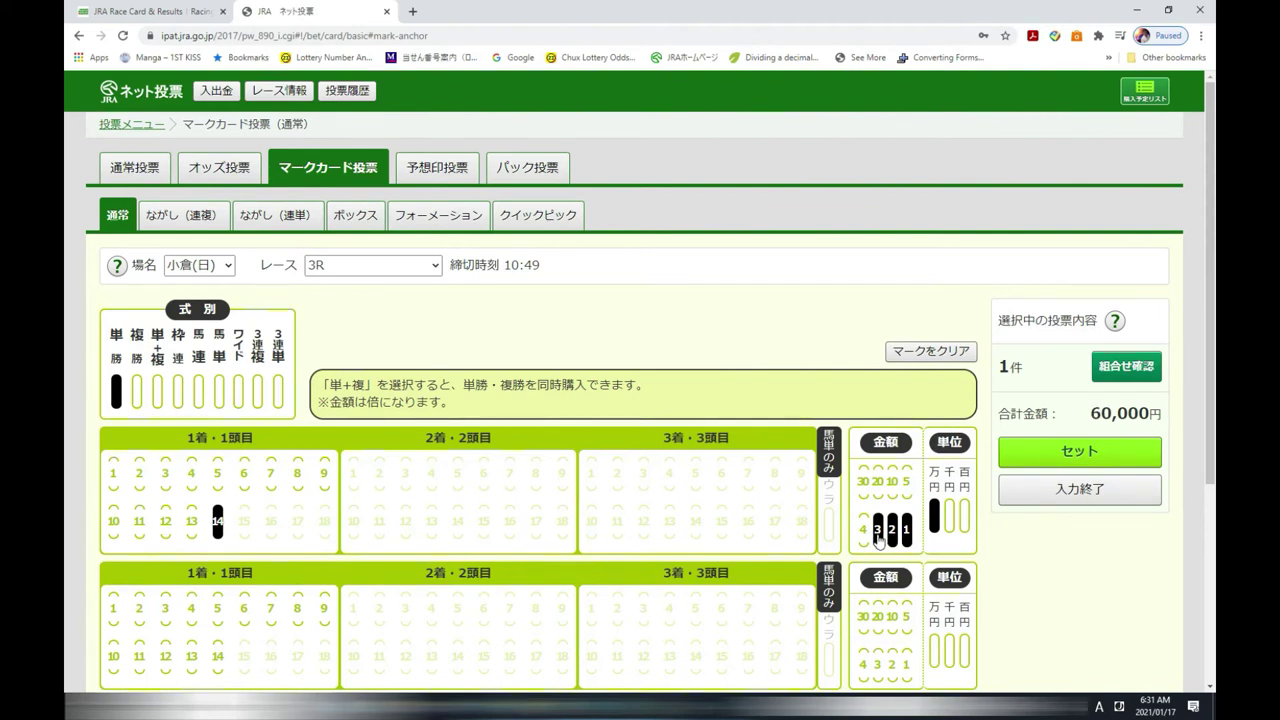
click(864, 482)
click(864, 482)
click(878, 530)
click(893, 530)
Reset the stake to 100 yen (百円, amount 1) and set the horse 14 win bet into the purchase list
click(908, 530)
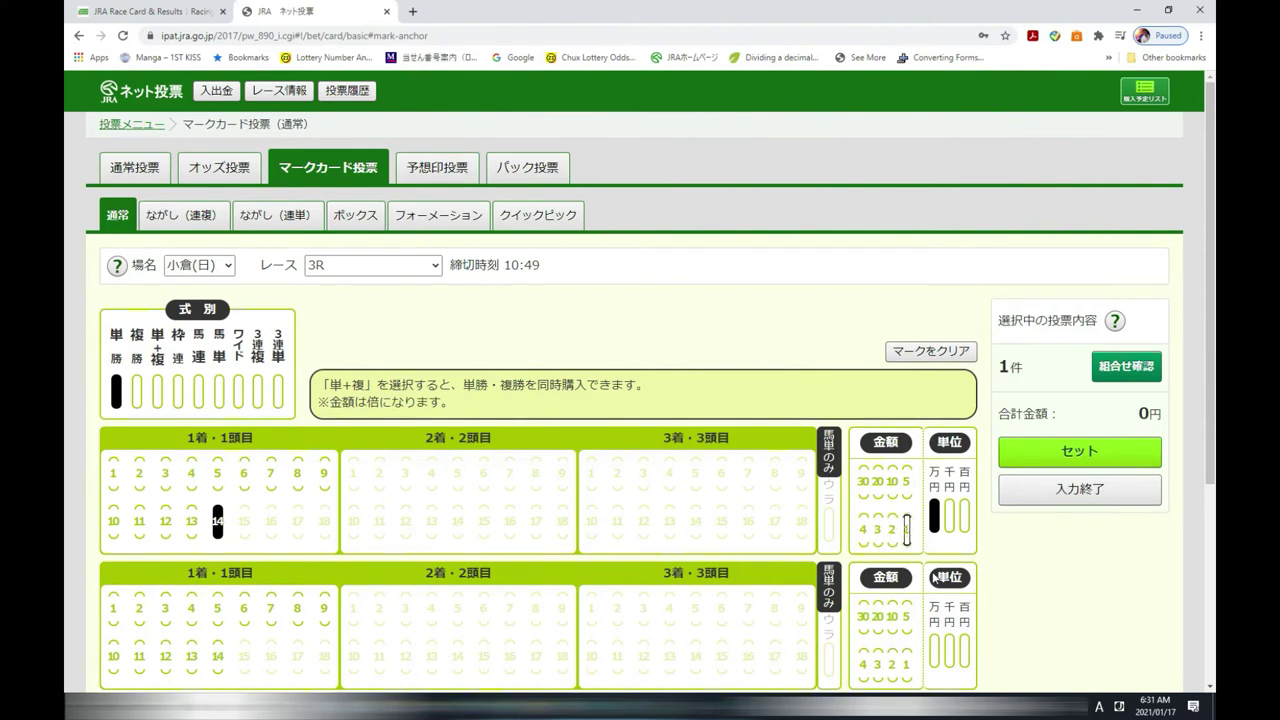
click(962, 518)
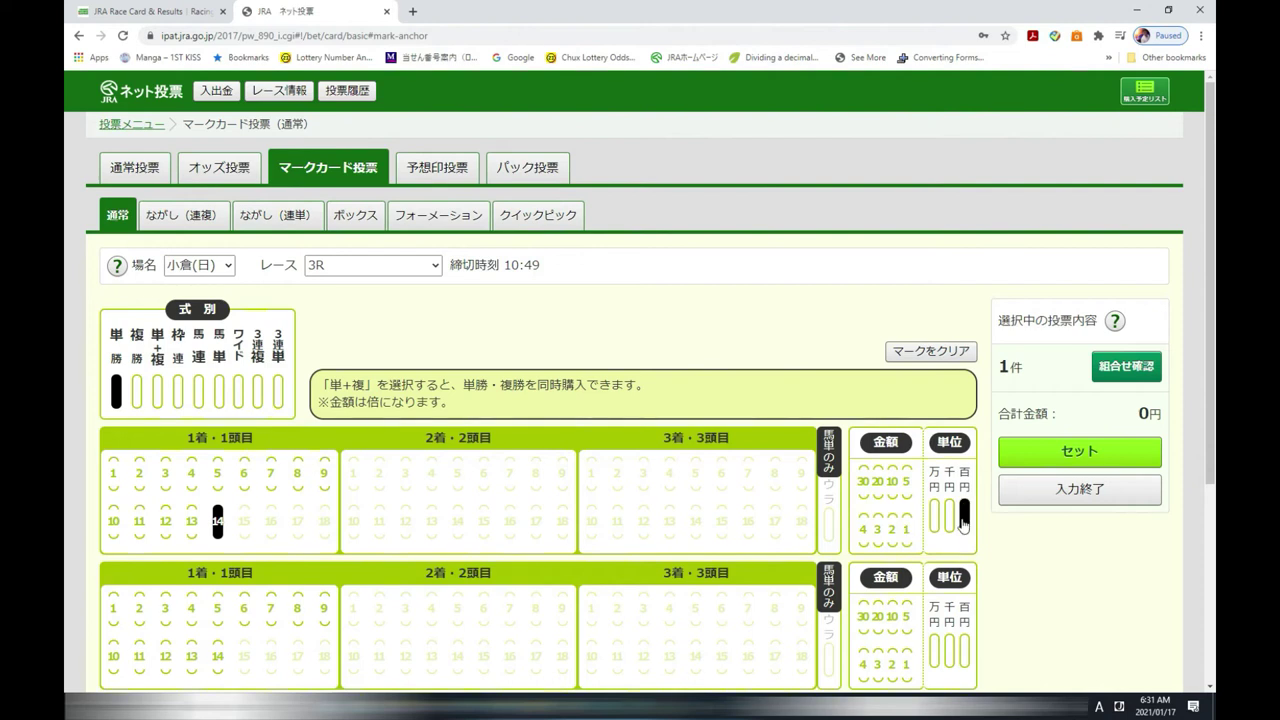
click(907, 530)
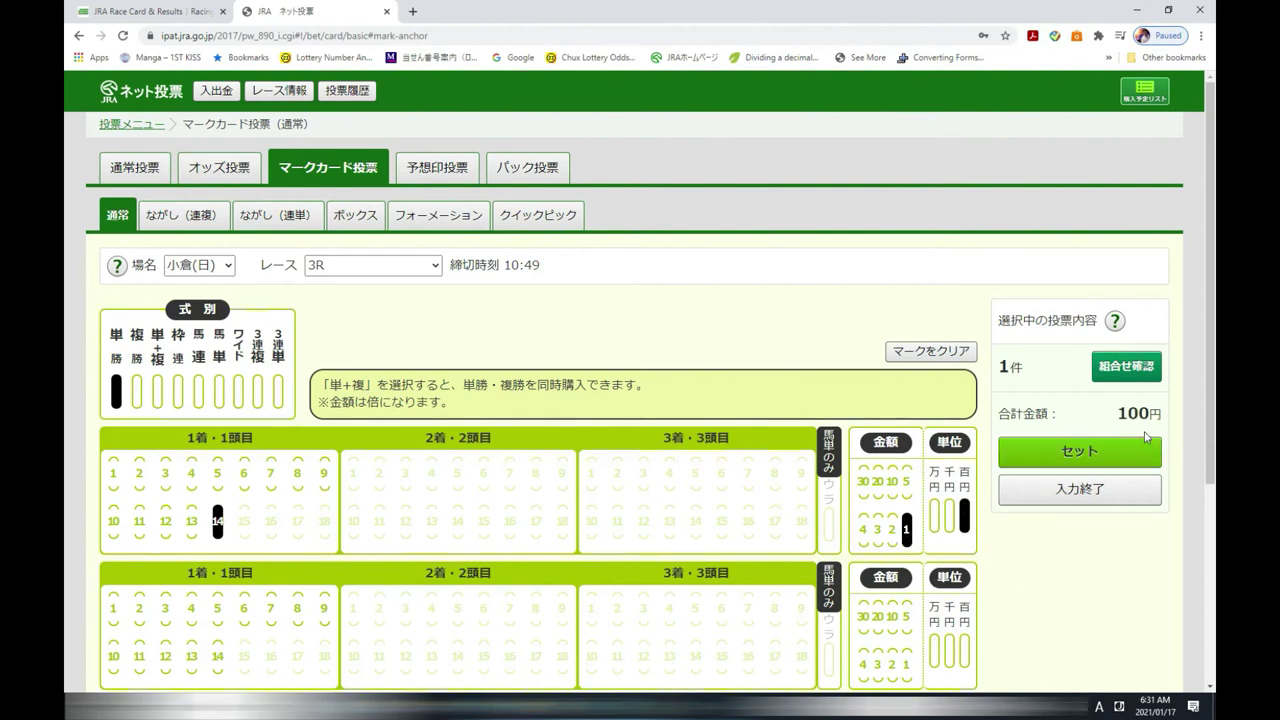
click(1080, 455)
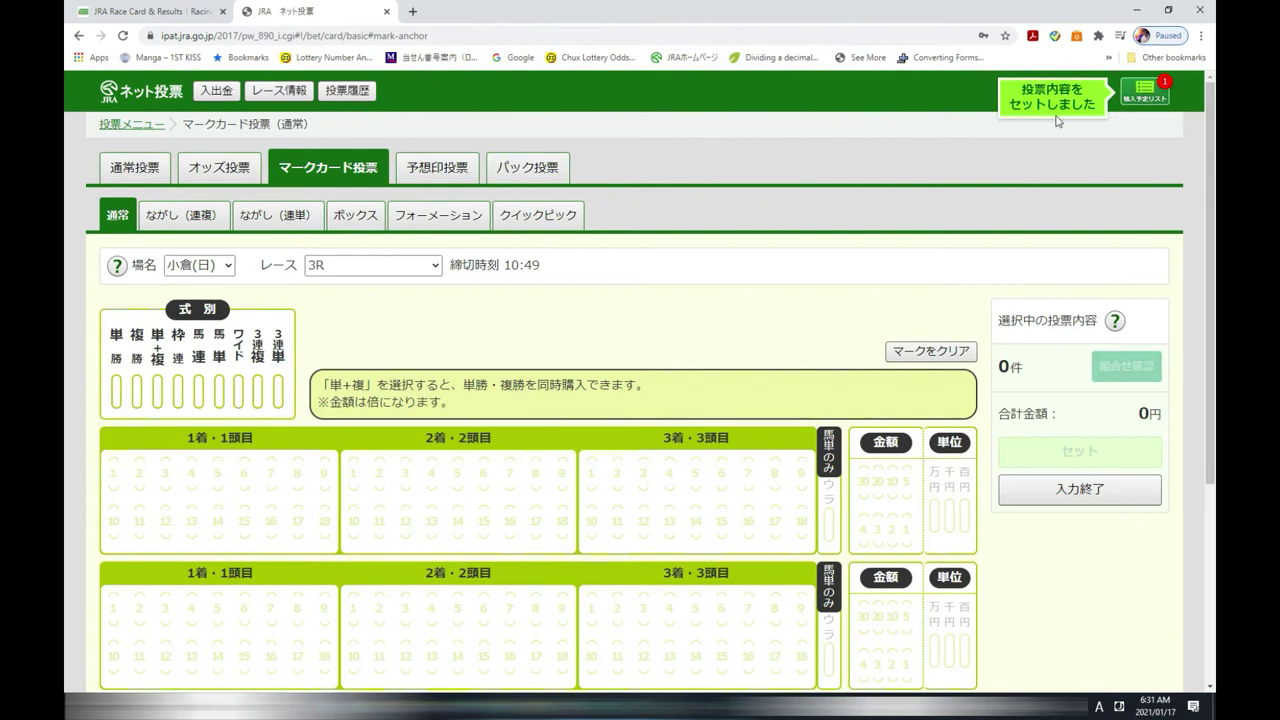
Open the purchase list and re-save the horse 14 win bet unchanged via 修正
click(1145, 92)
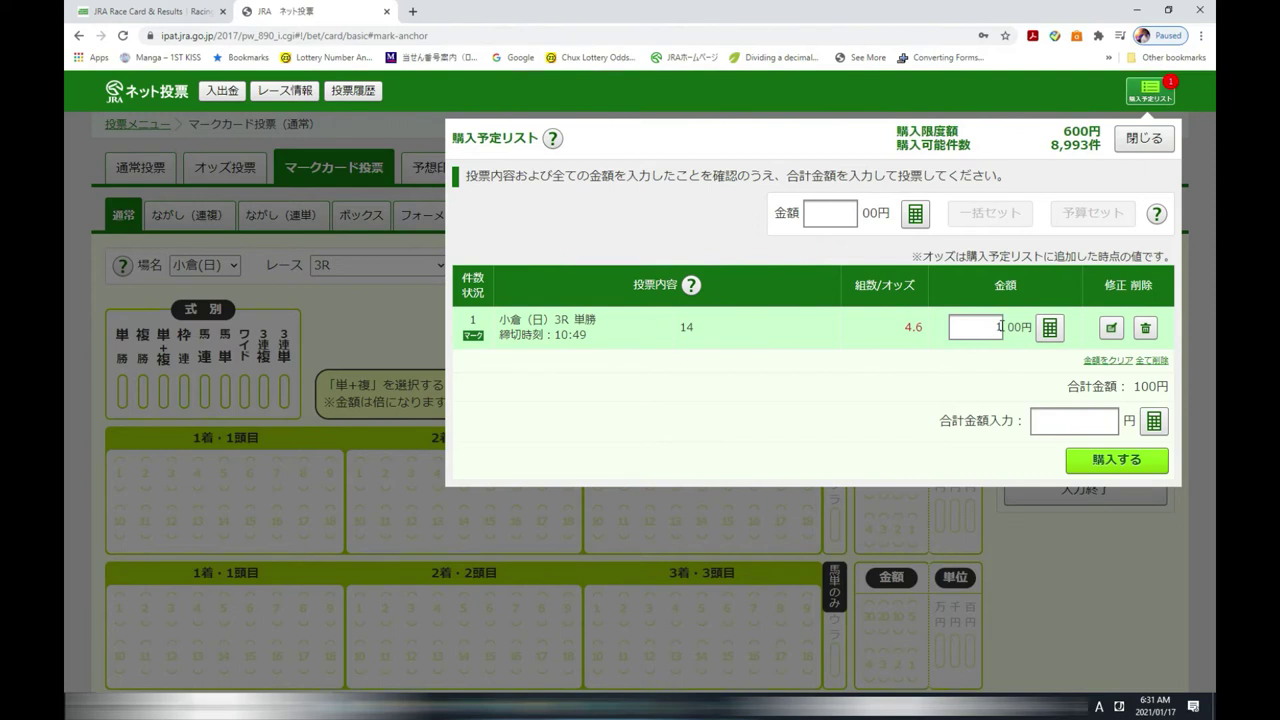
click(1108, 332)
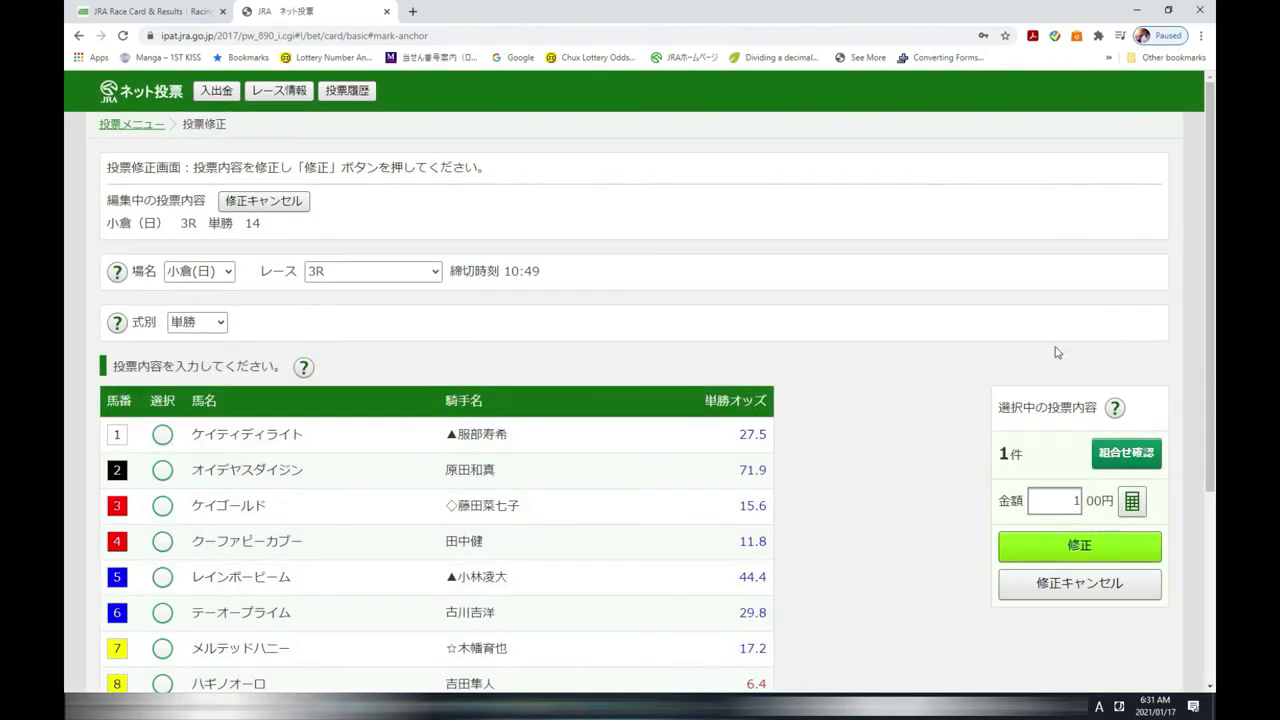
scroll(1100, 260, down, 2)
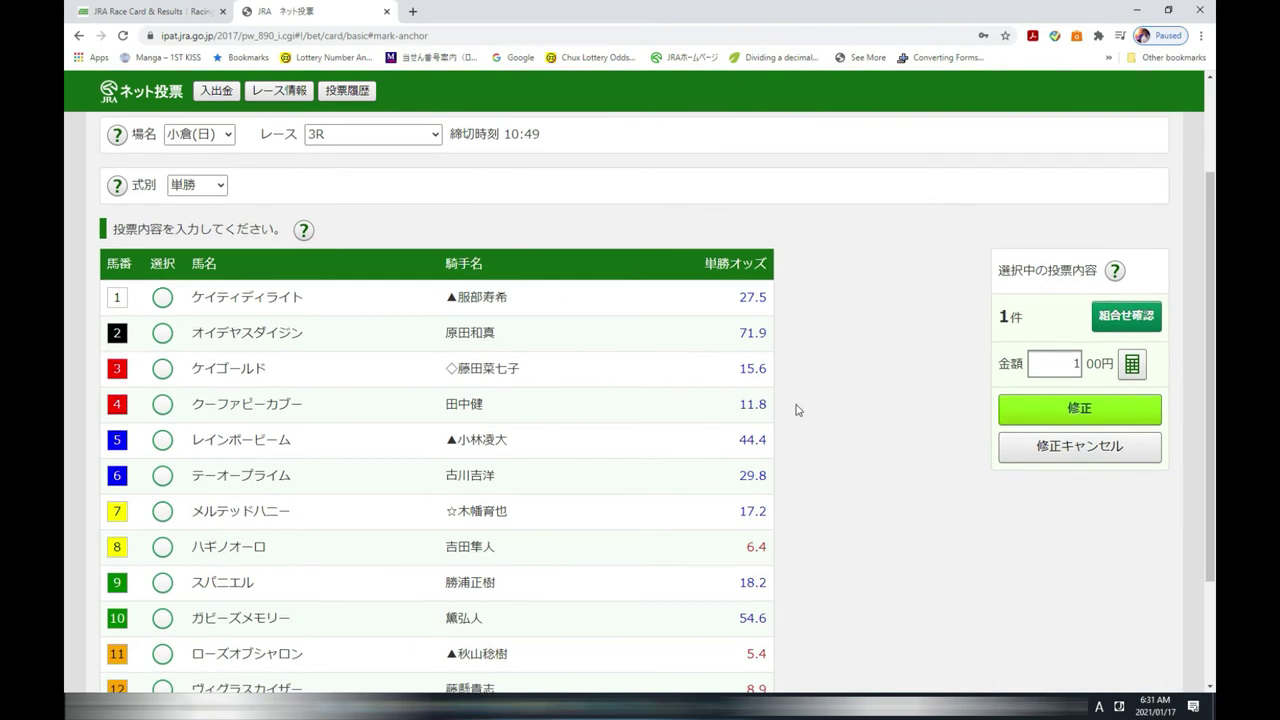
scroll(797, 410, down, 2)
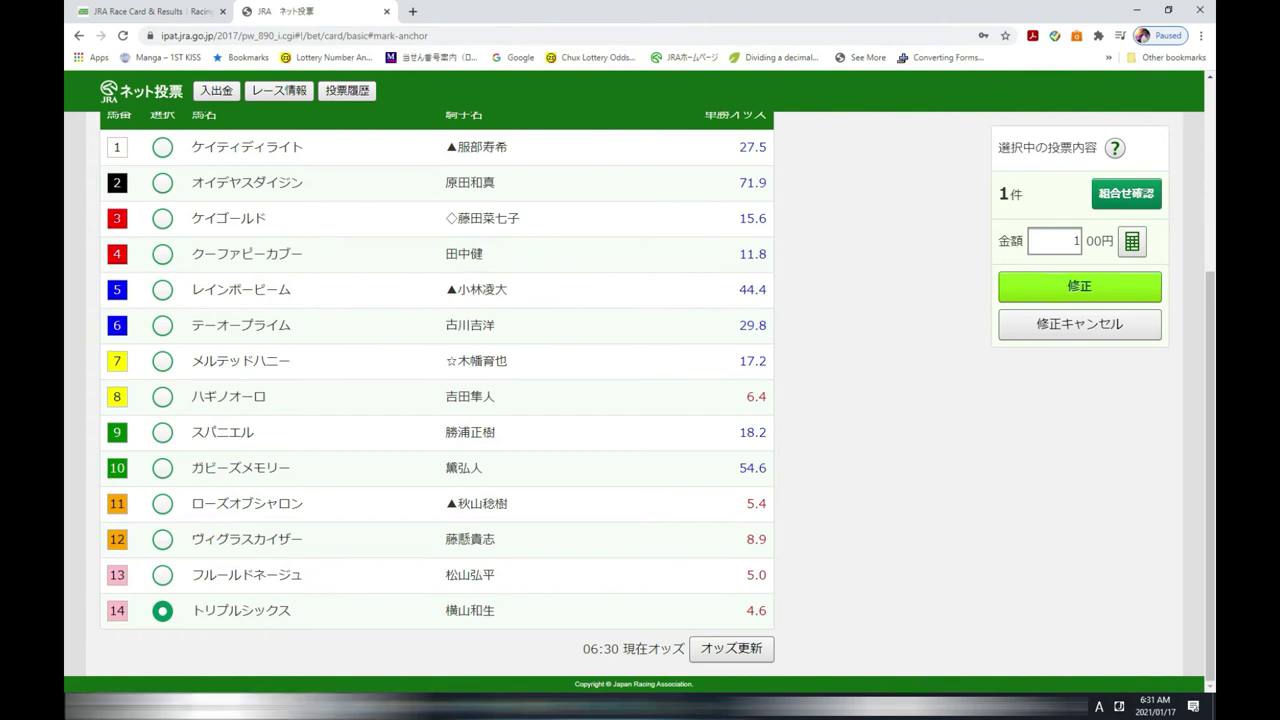
click(1109, 286)
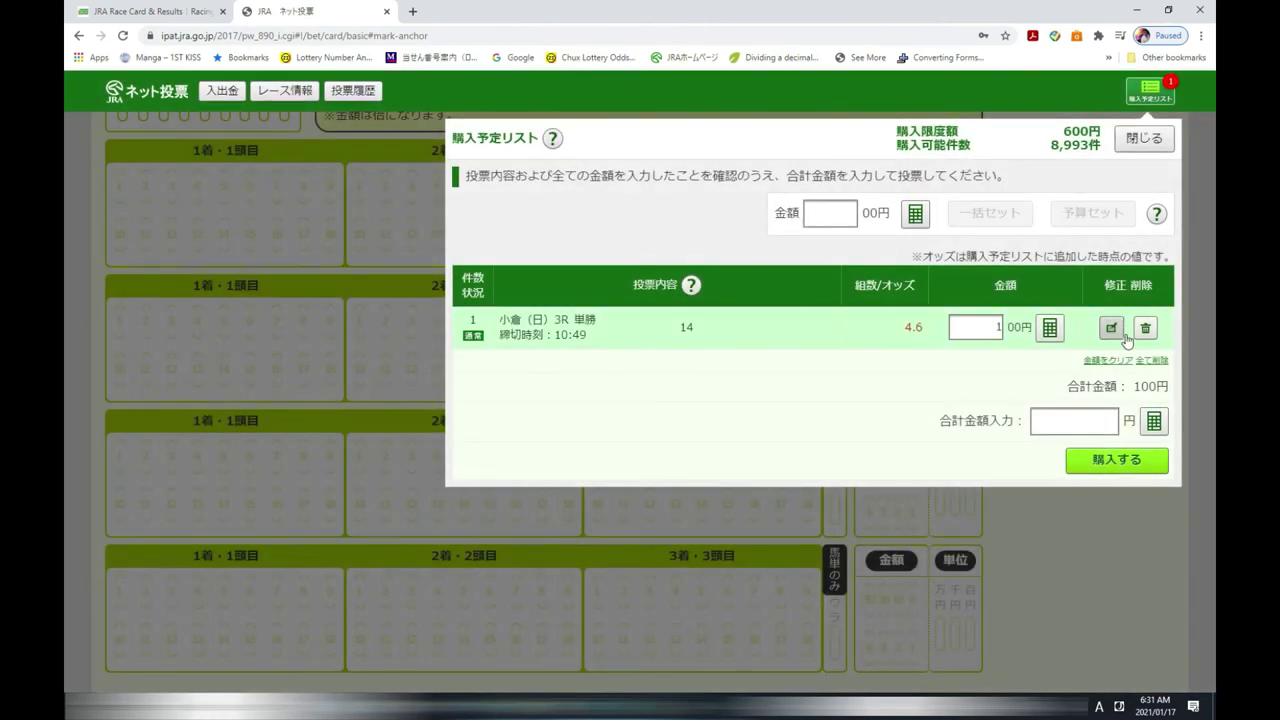
Enter the grand total, submit and confirm the 100-yen win bet, then view and close its ticket
click(1062, 418)
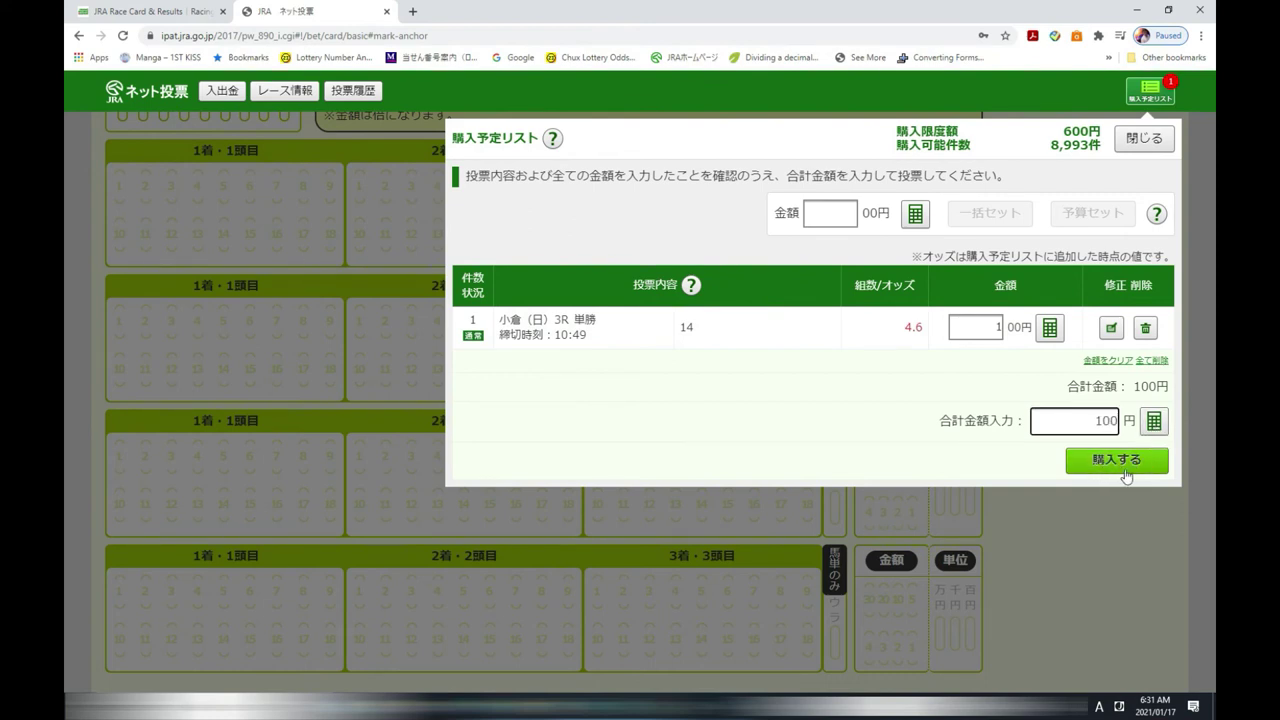
click(1137, 462)
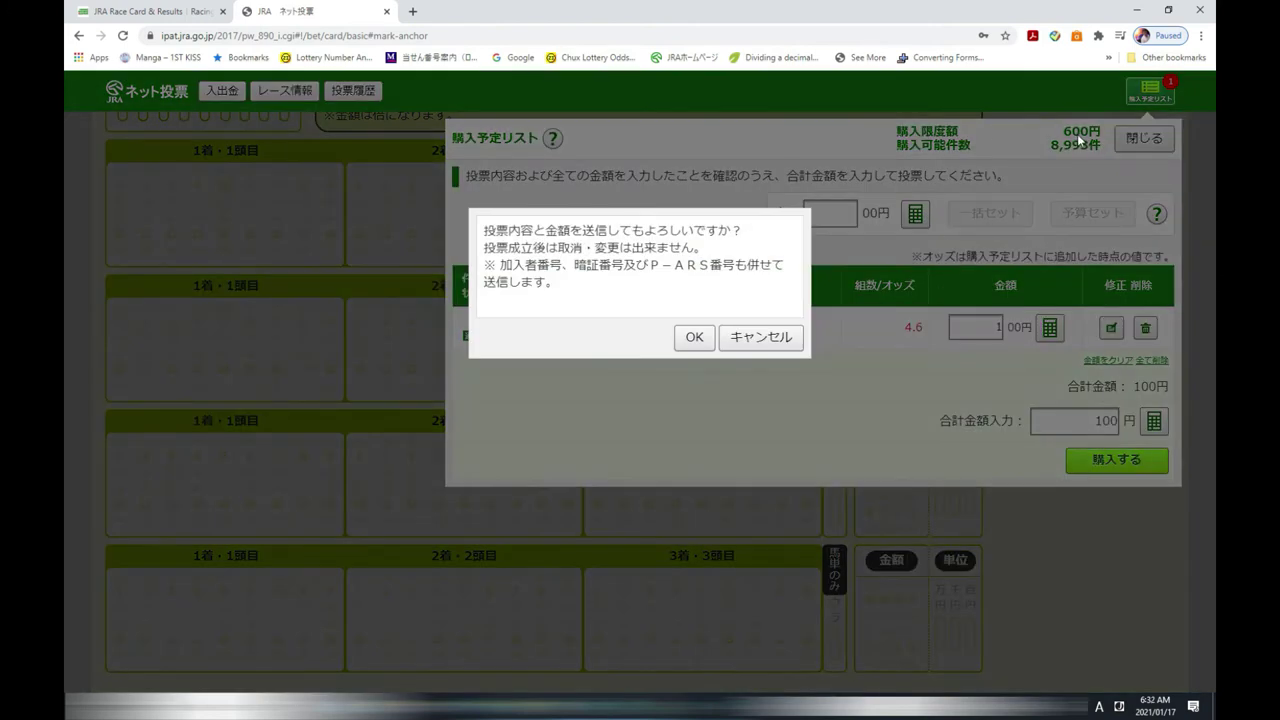
click(694, 336)
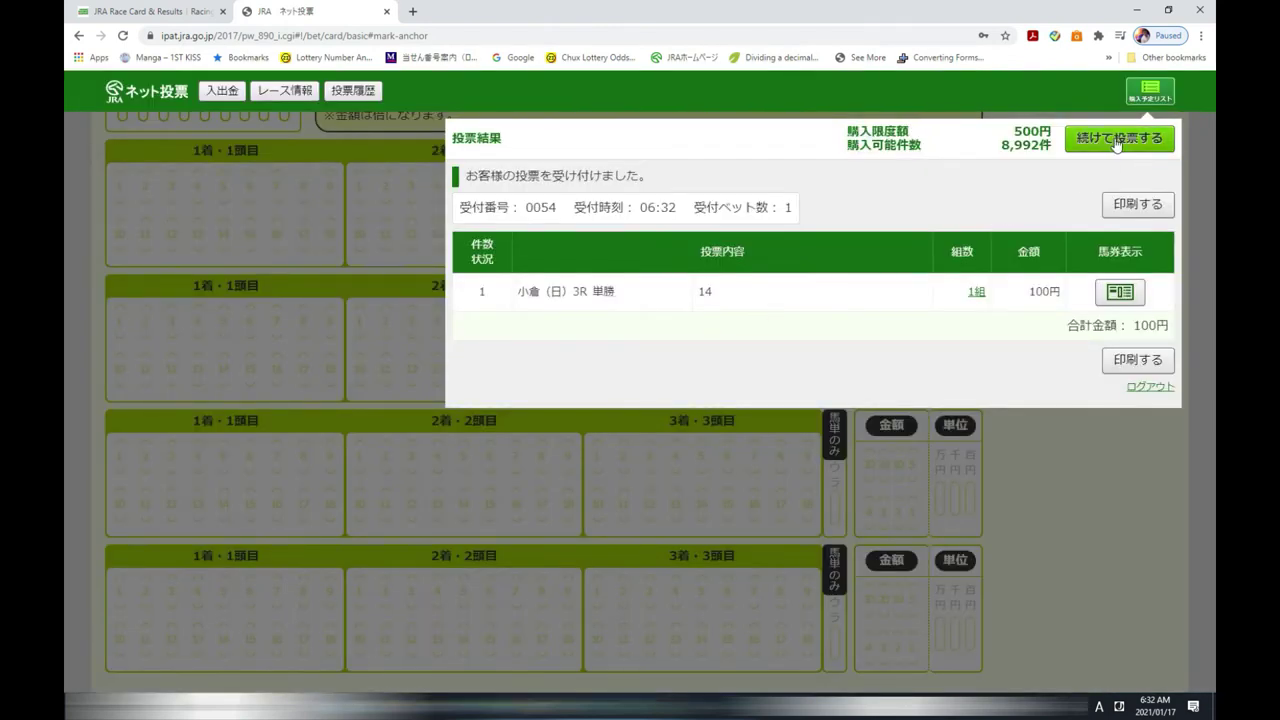
click(1120, 293)
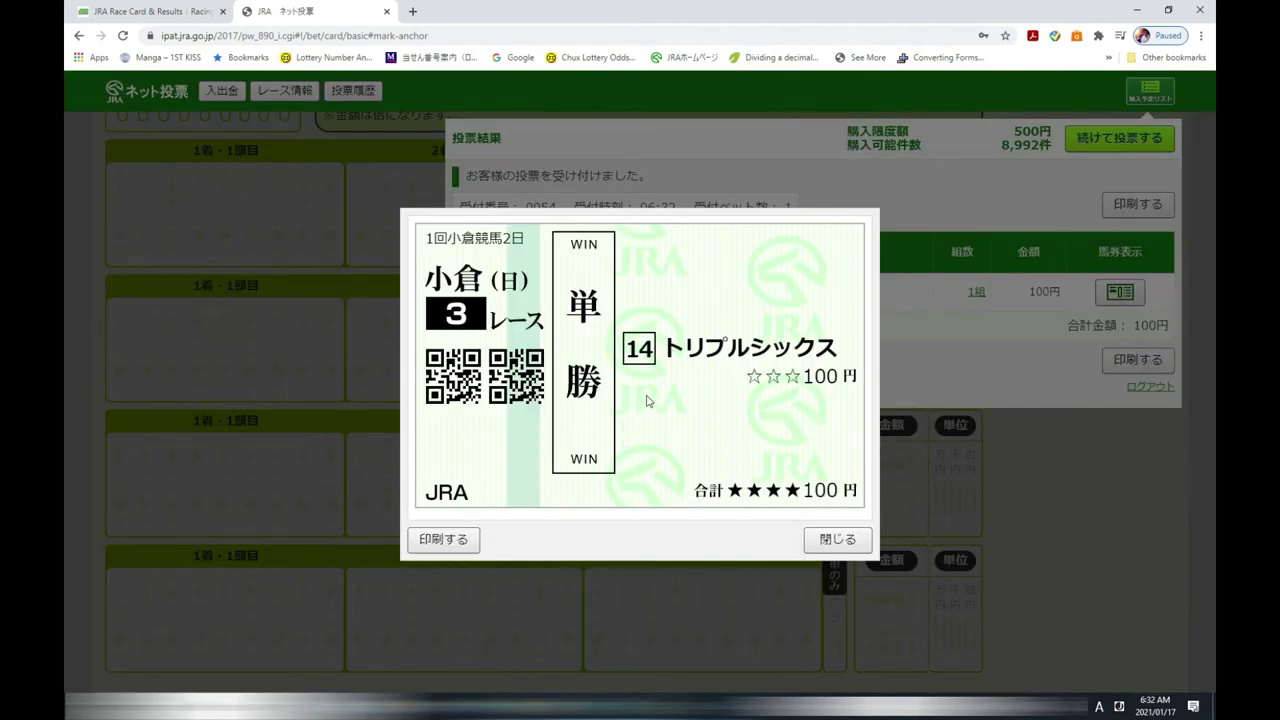
click(823, 541)
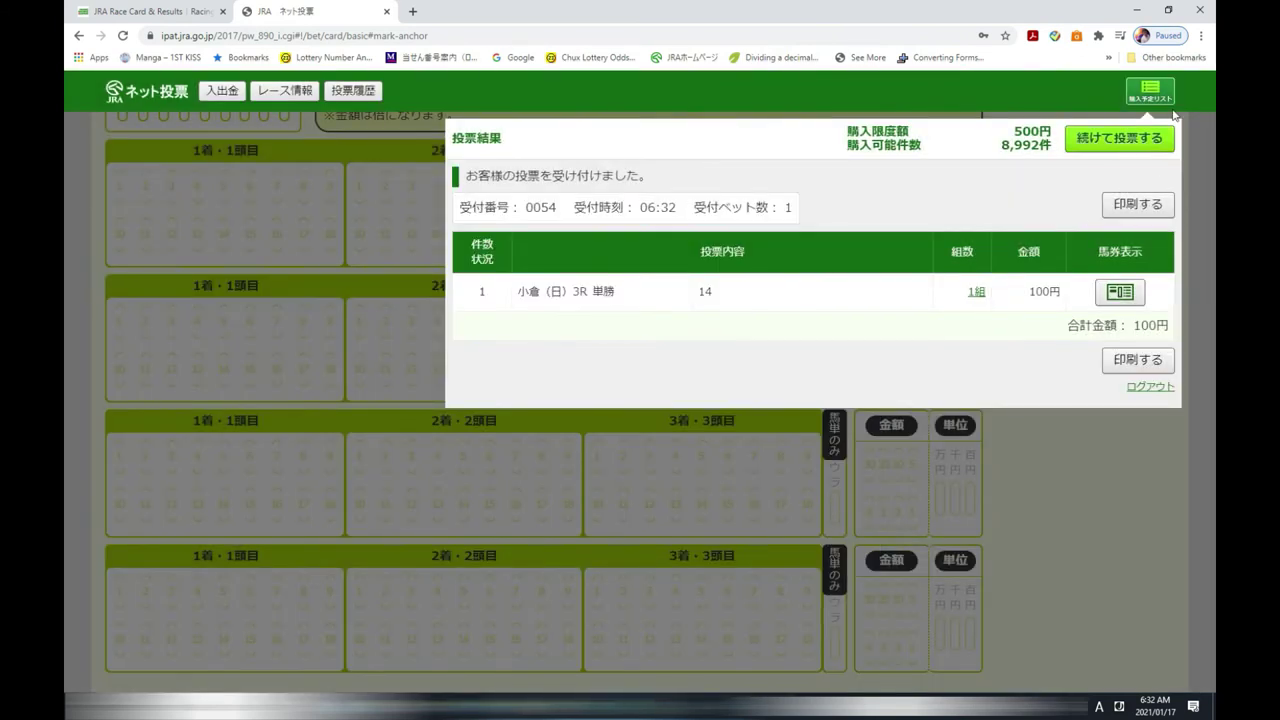
Continue betting on Chukyo (中京) 3R and move the betting tab into its own window
click(1151, 140)
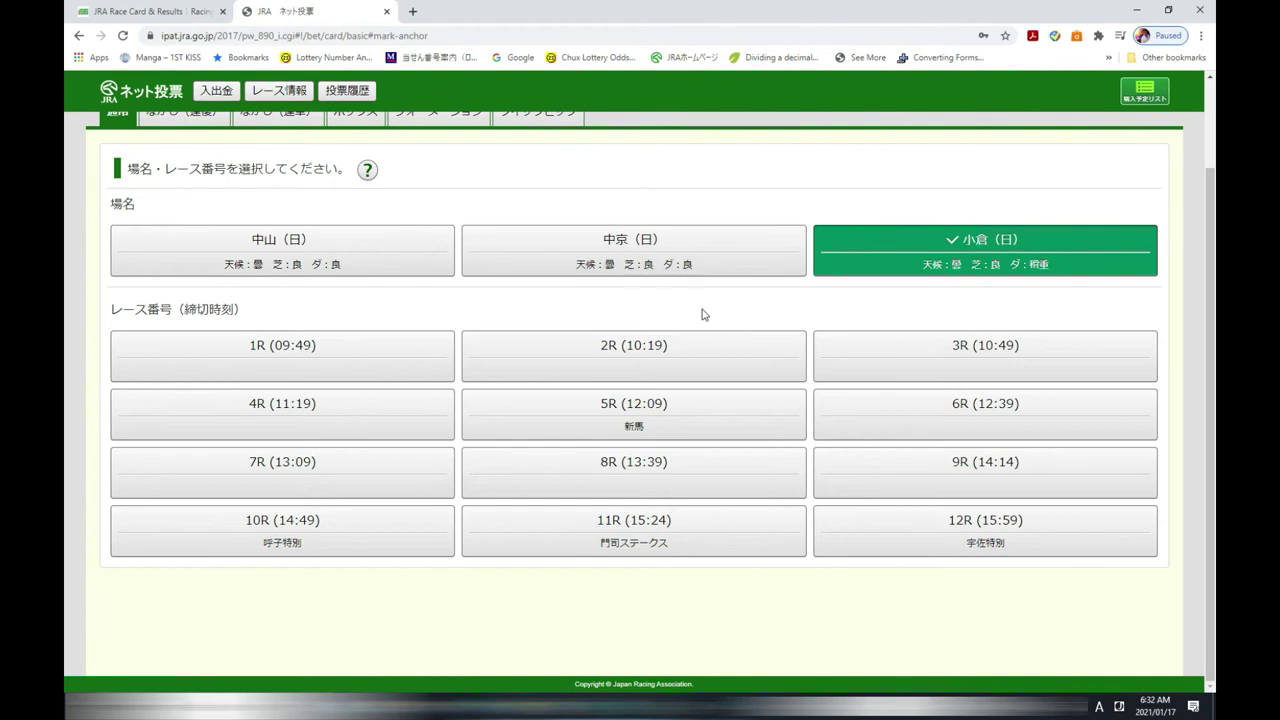
click(624, 259)
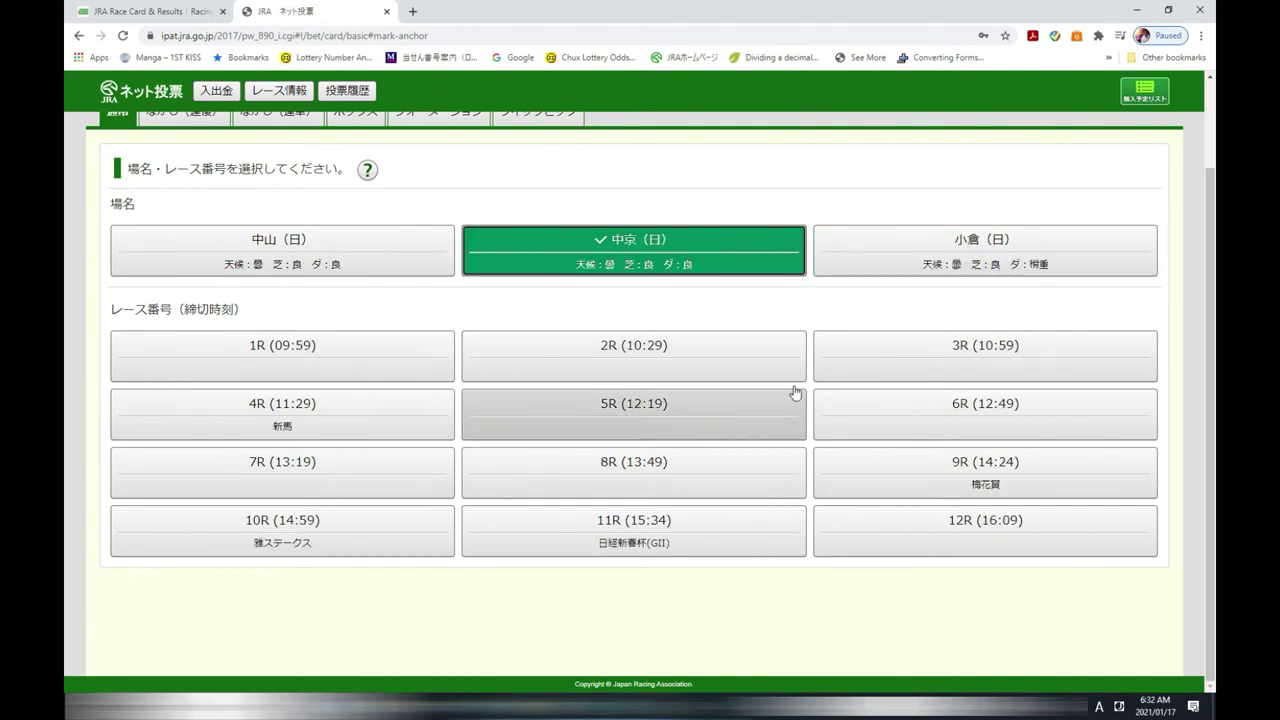
click(1023, 362)
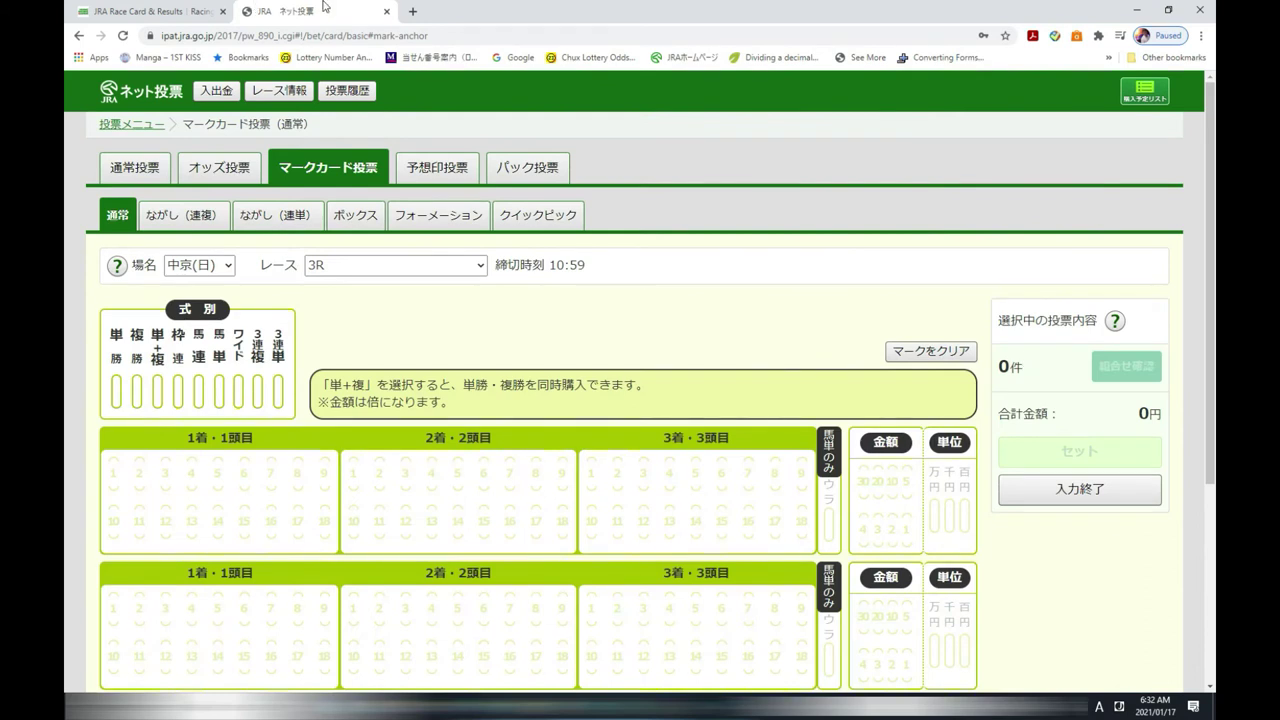
drag(323, 6, 1023, 34)
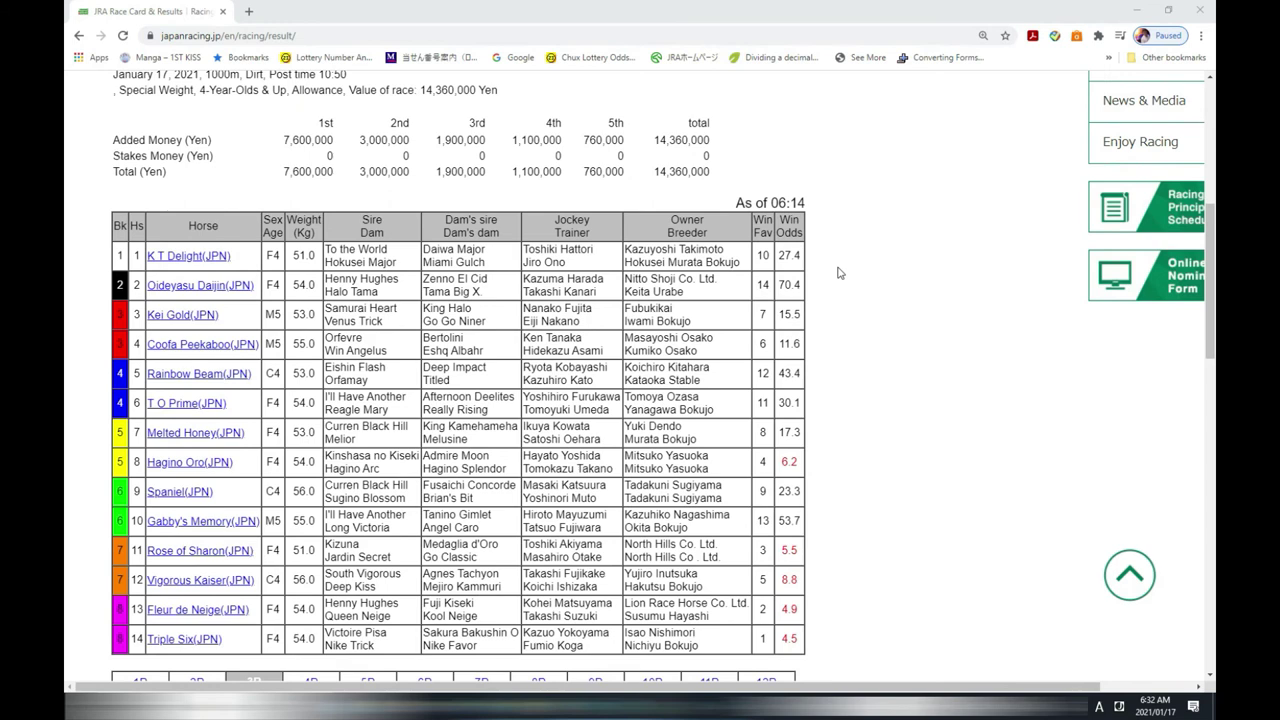
Open the CHUKYO race card and scroll through the 3R runners and odds
scroll(838, 270, up, 3)
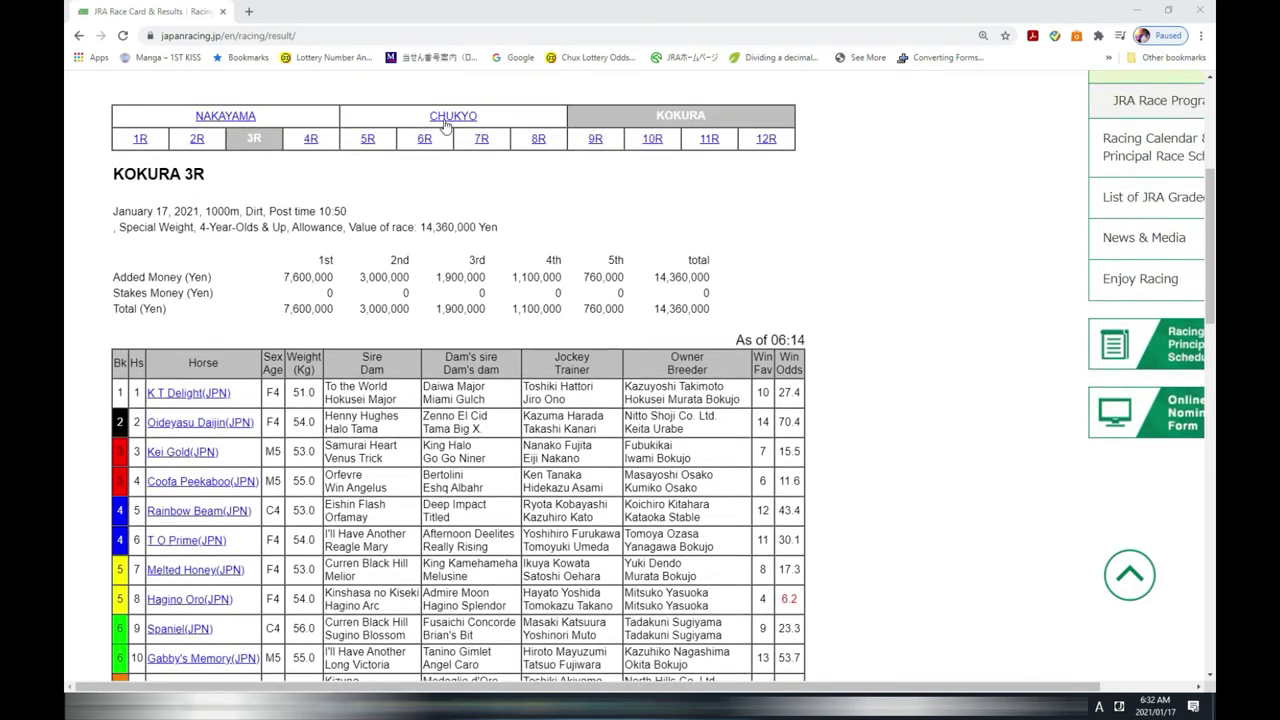
click(449, 117)
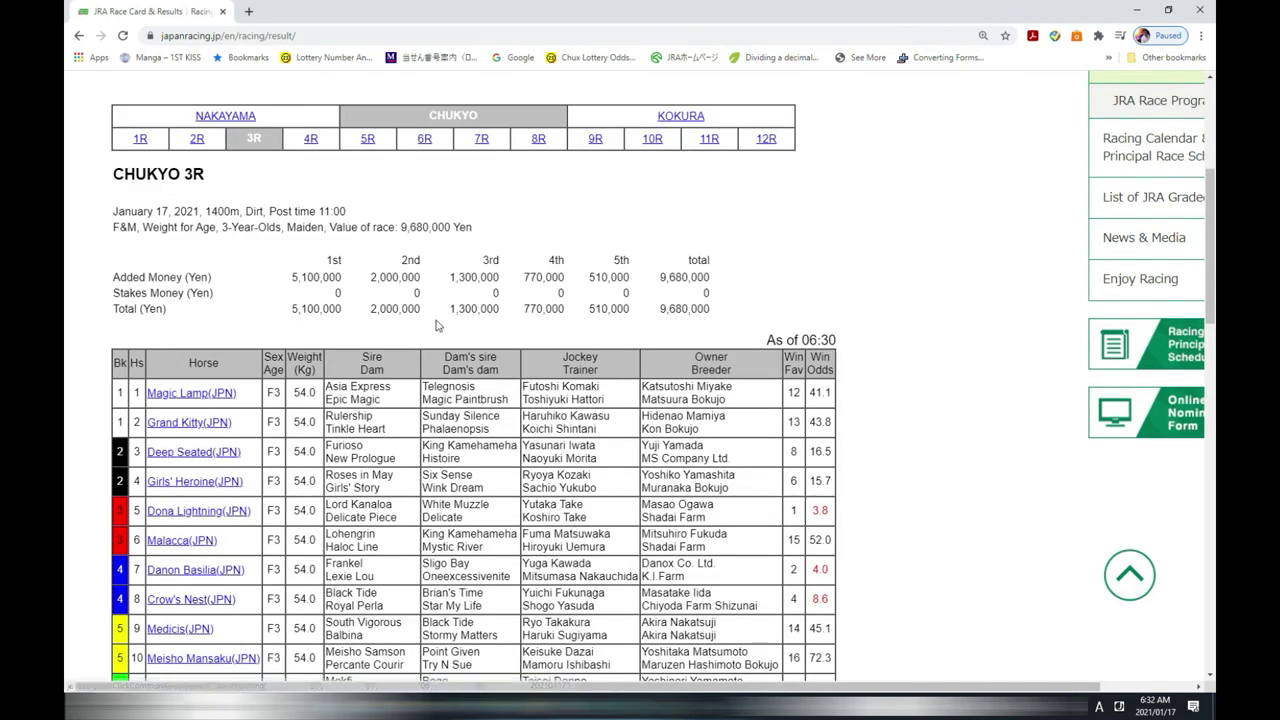
scroll(440, 322, down, 5)
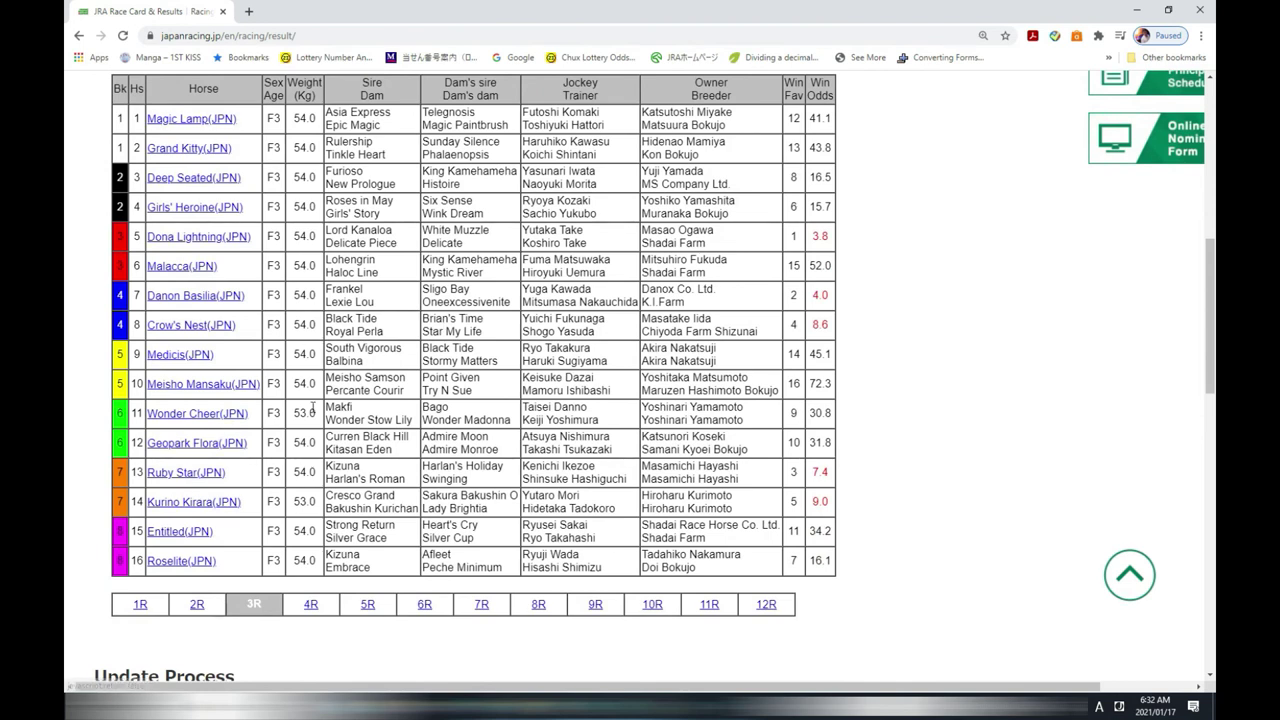
scroll(313, 407, up, 1)
scroll(1030, 636, down, 2)
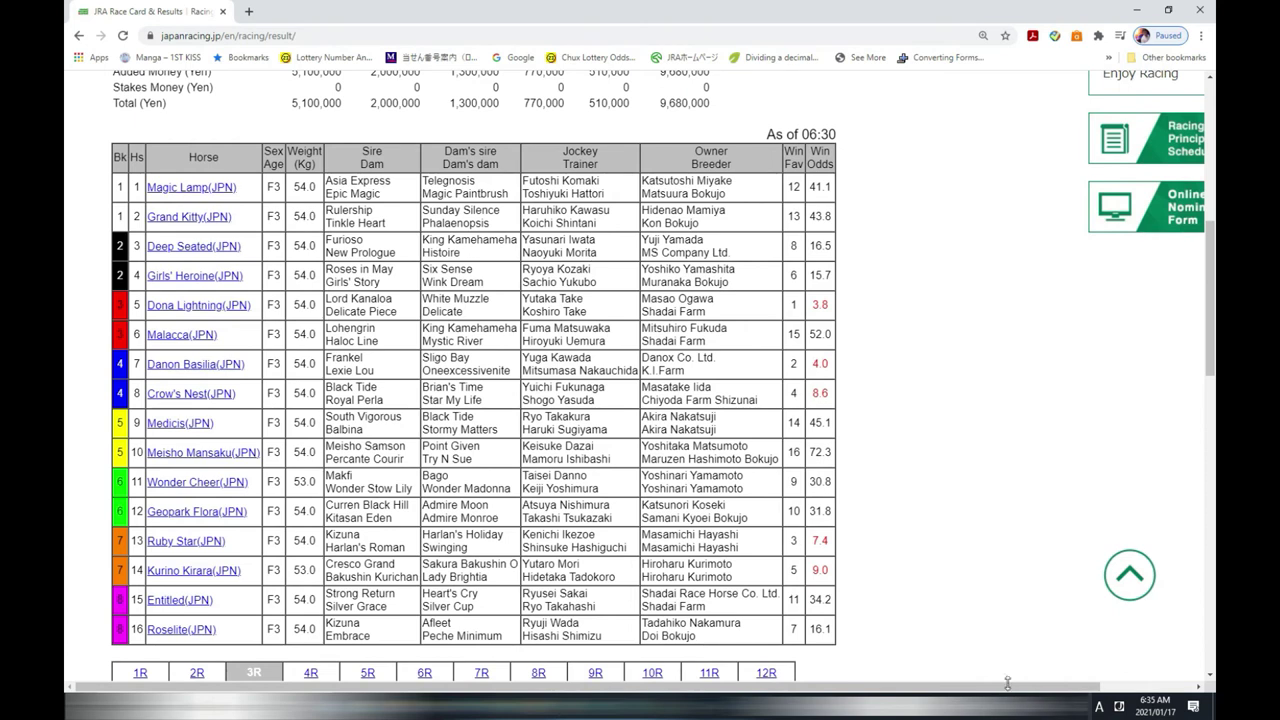
scroll(240, 300, up, 2)
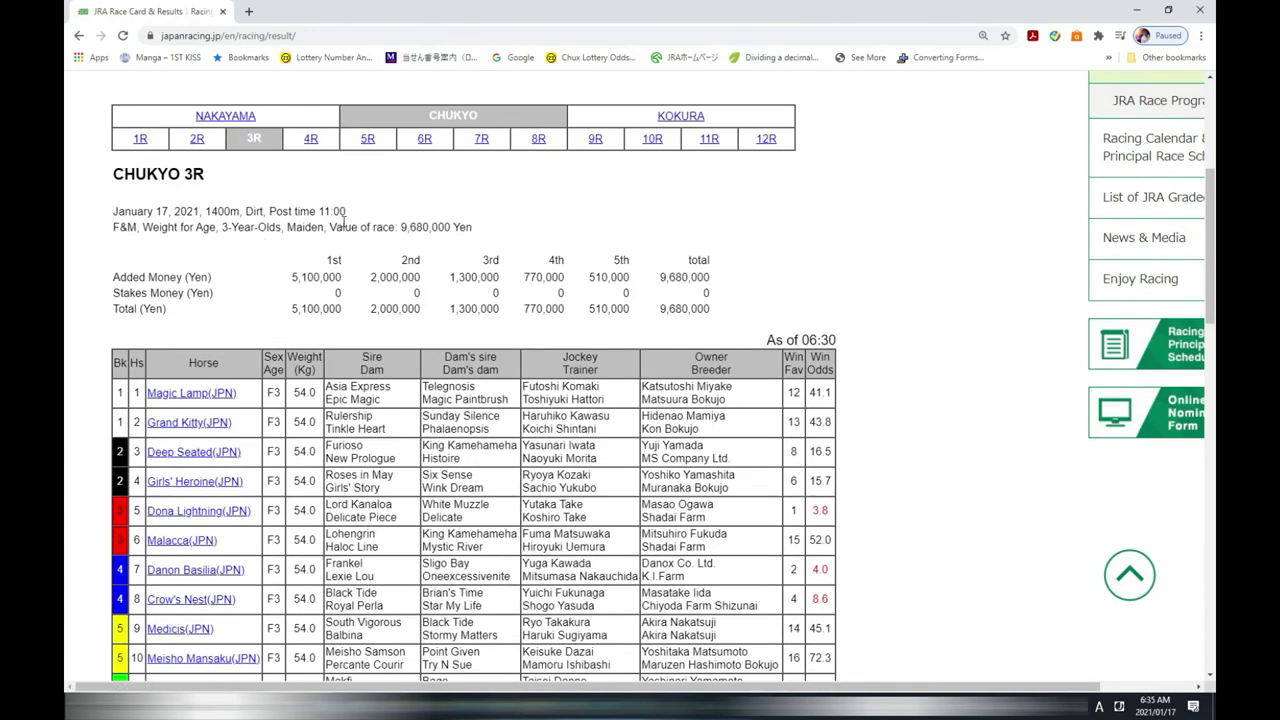
scroll(343, 222, down, 3)
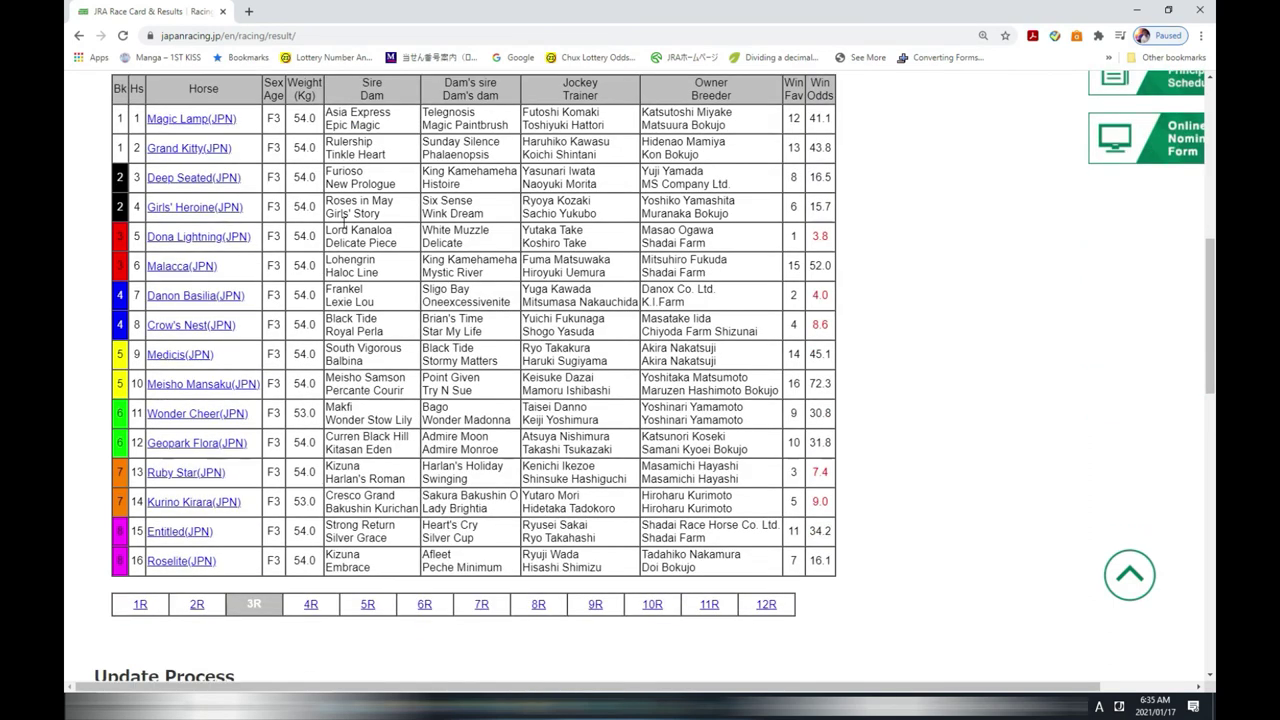
scroll(343, 222, up, 1)
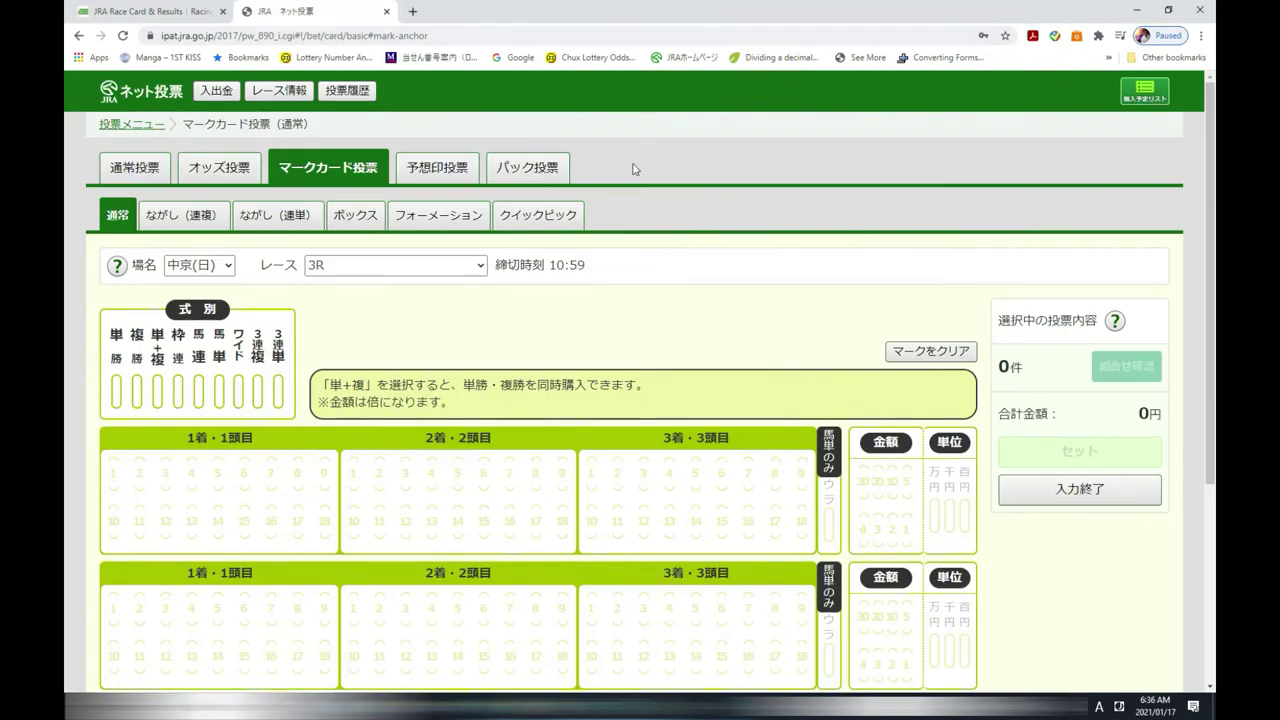
Mark a 3連複 trio on horses 4, 1 and 8 with a 1 × 百円 stake and set it
click(257, 393)
scroll(250, 388, down, 3)
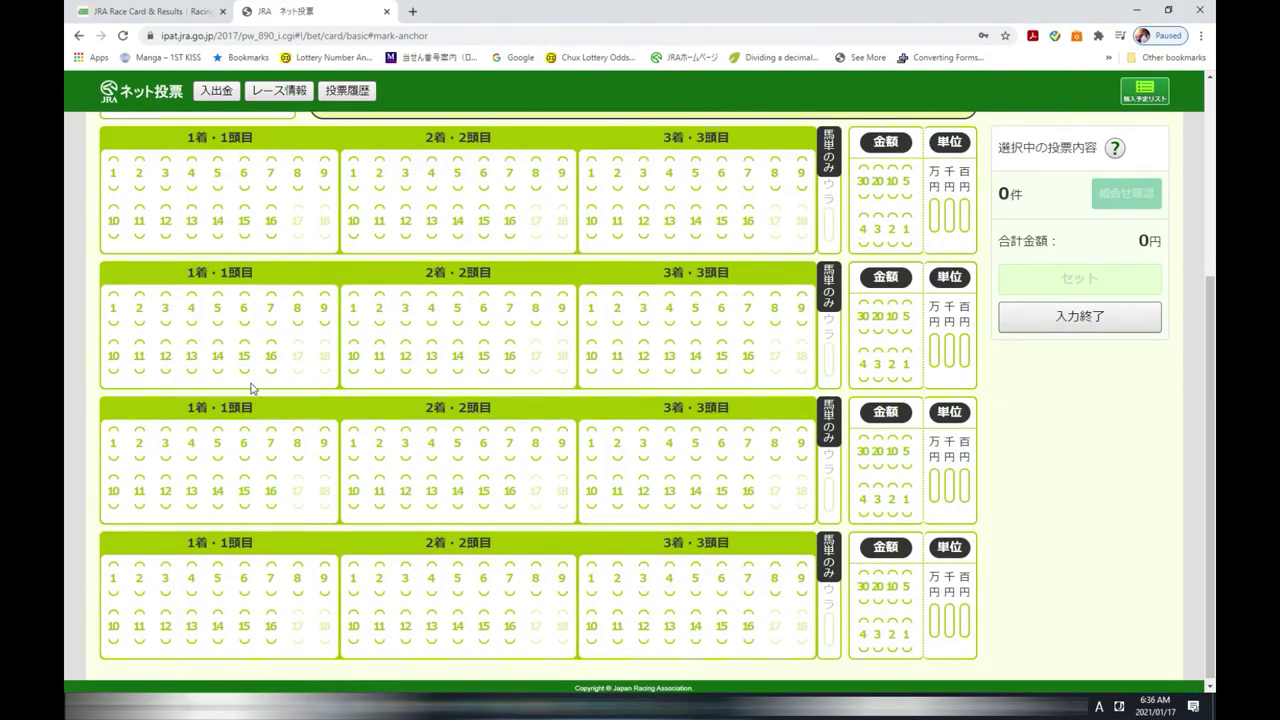
click(193, 173)
click(353, 178)
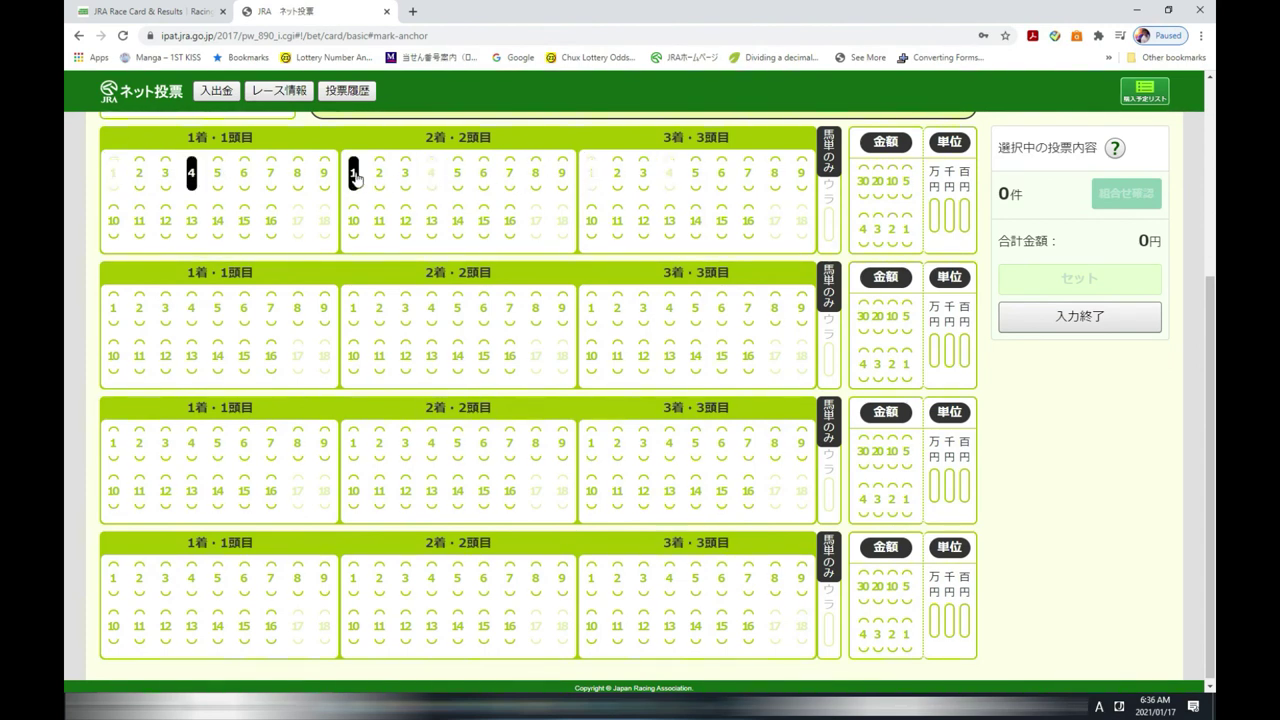
click(776, 174)
click(906, 230)
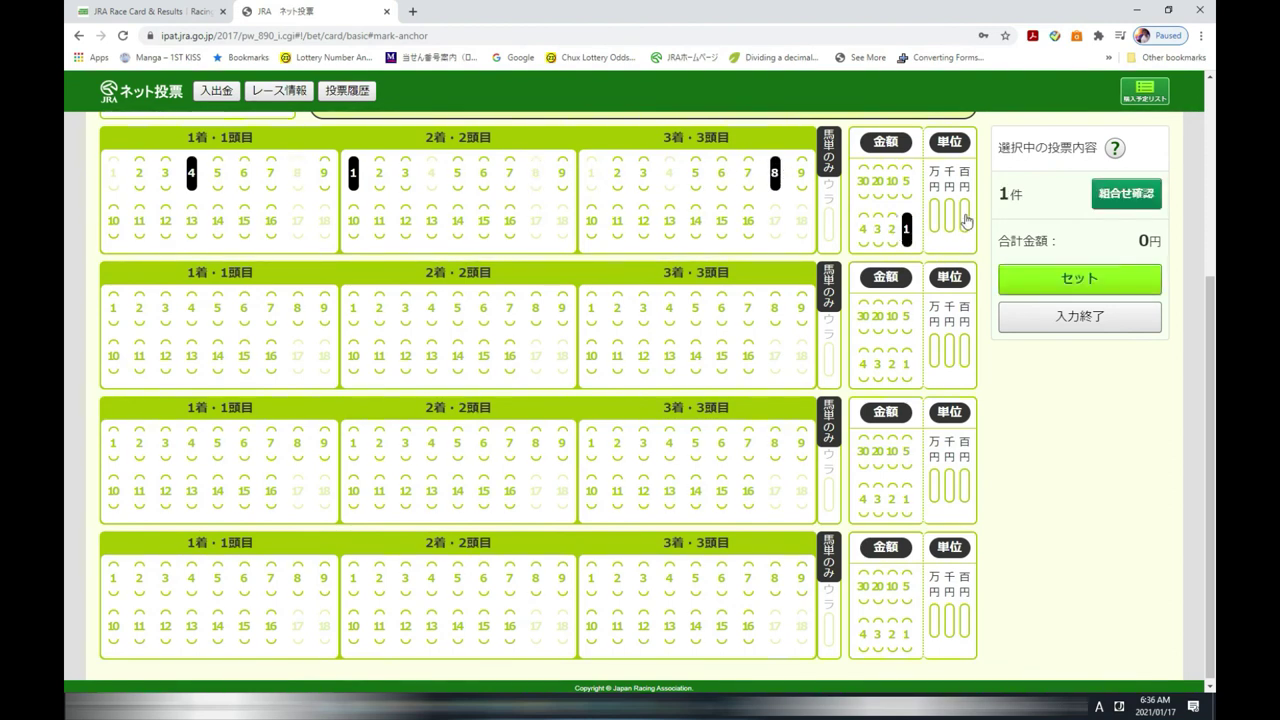
click(965, 215)
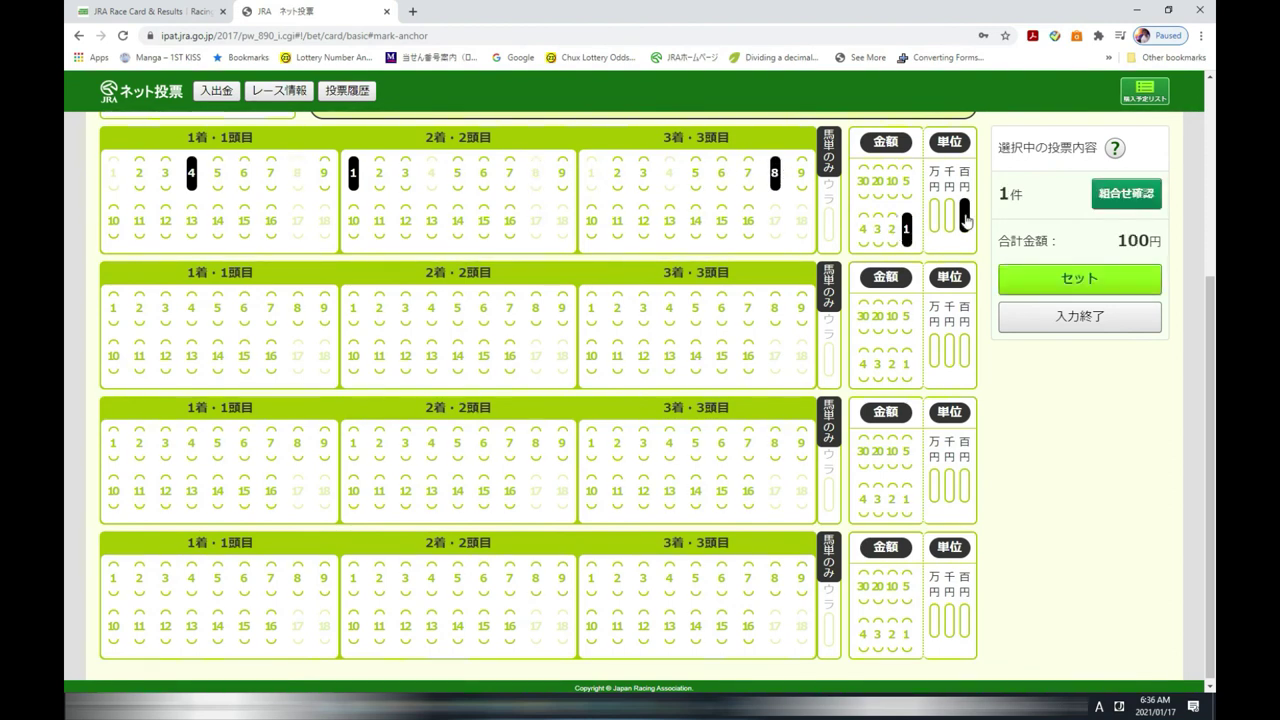
click(1048, 287)
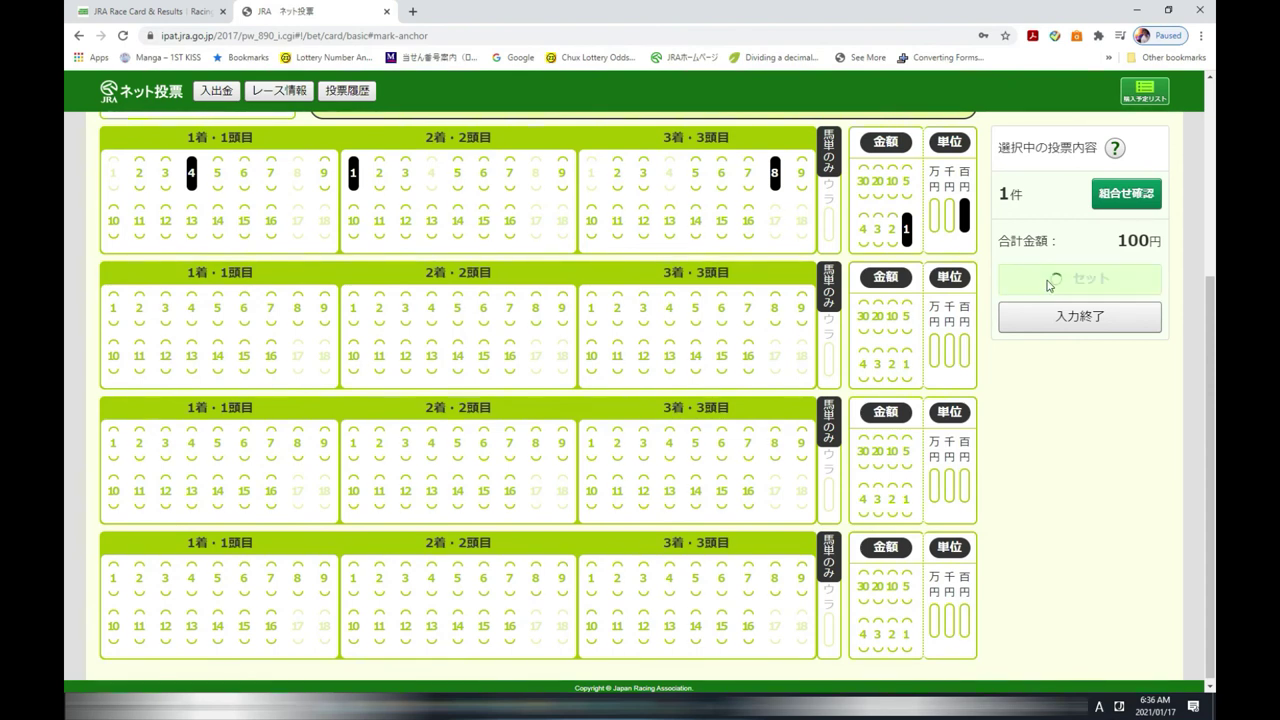
From 購入予定リスト, enter the total, buy the 100-yen trio 1-4-8, then continue voting
click(1150, 93)
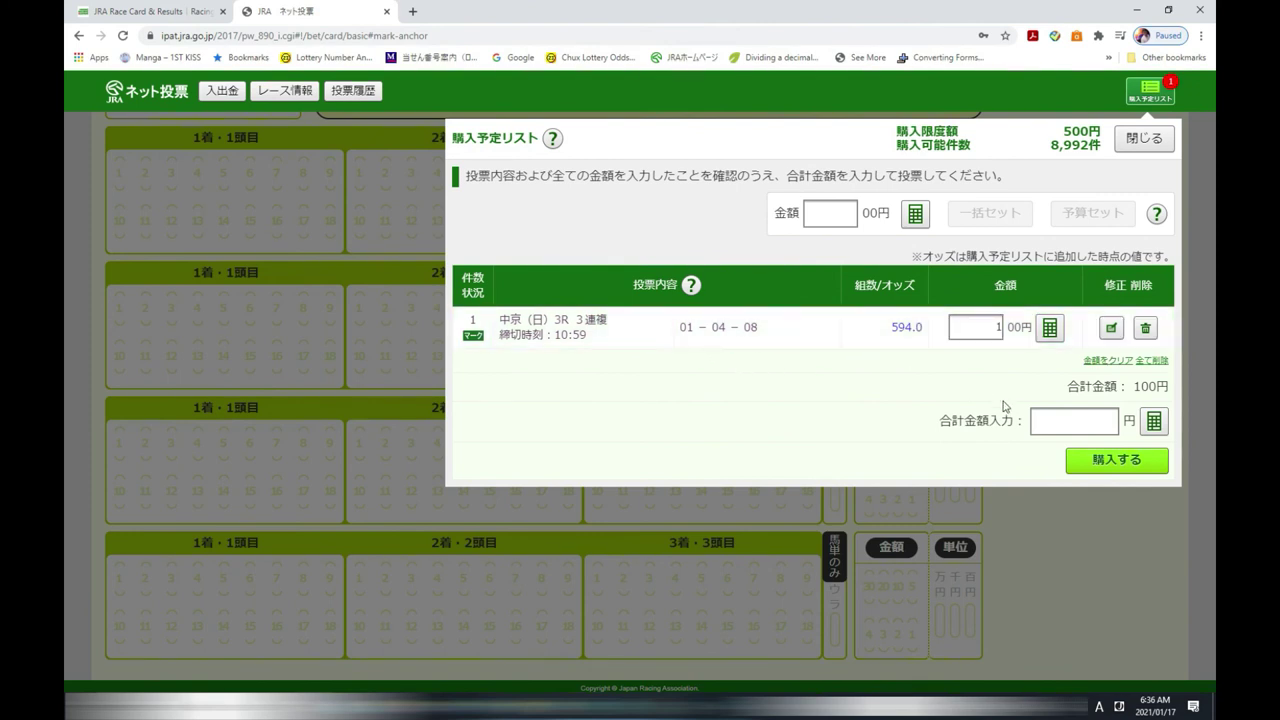
click(1094, 419)
click(1114, 459)
click(675, 339)
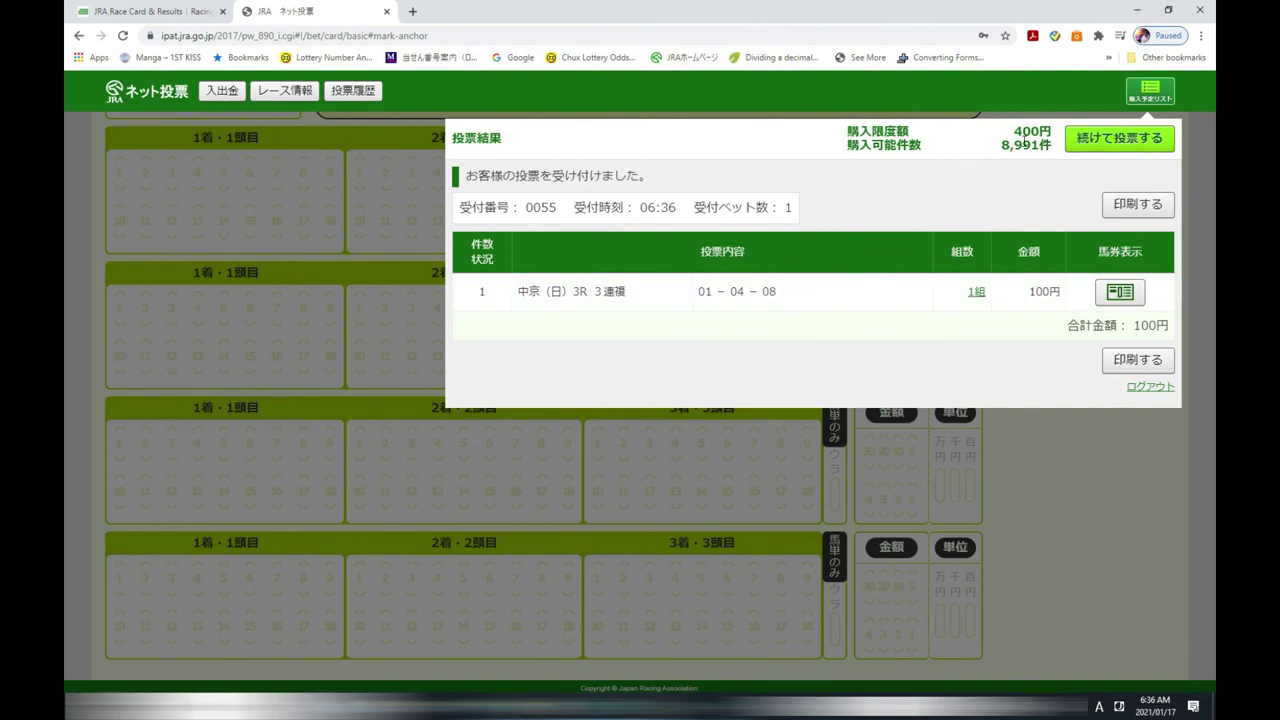
click(1085, 145)
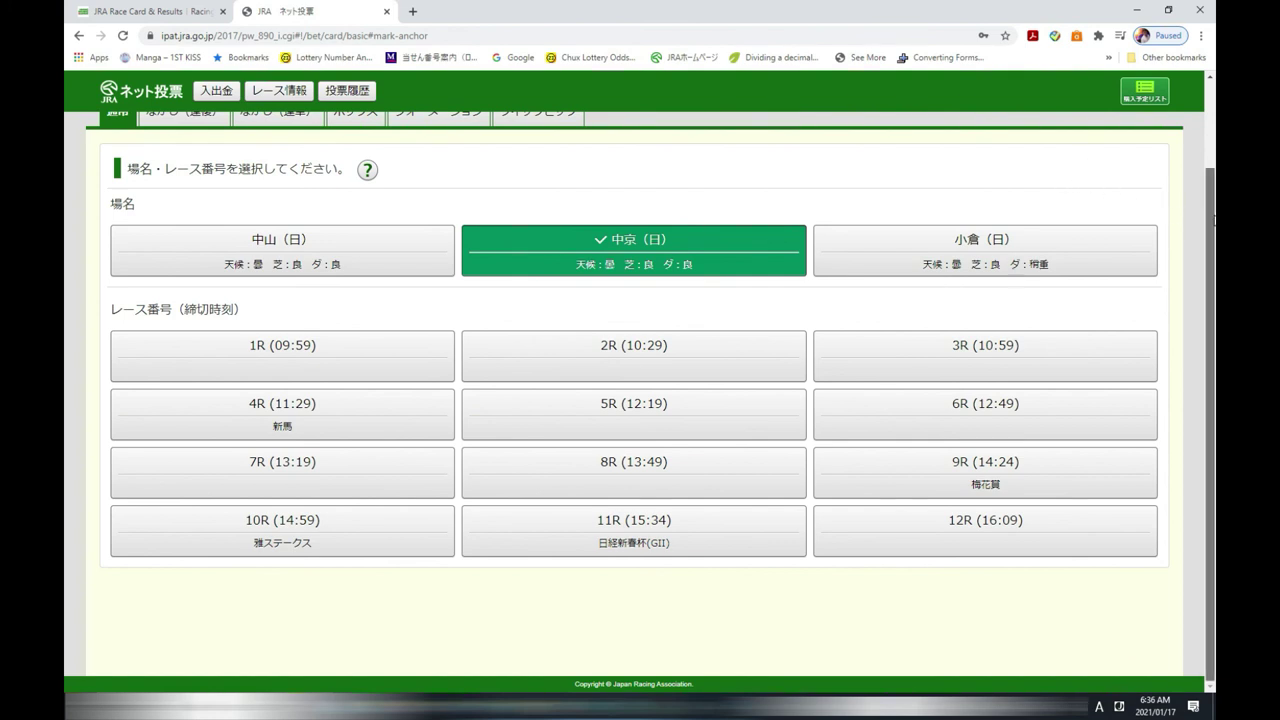
scroll(1214, 220, up, 1)
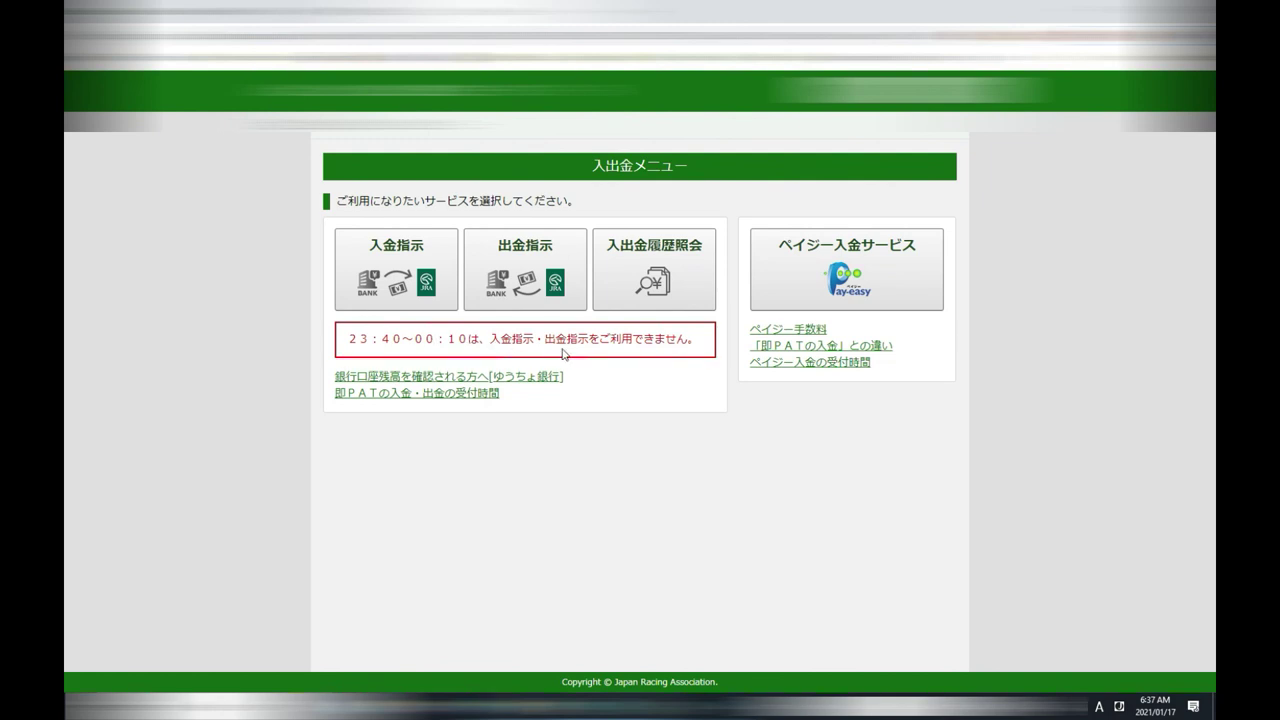
click(414, 283)
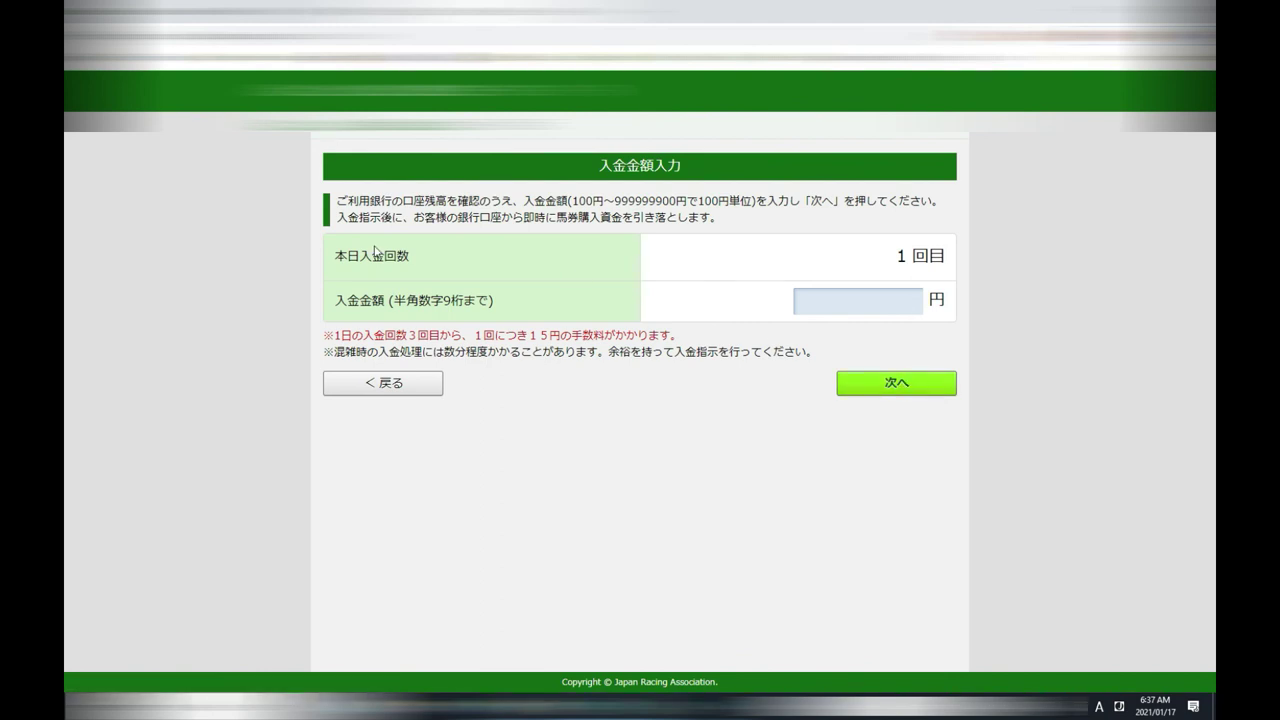
click(390, 383)
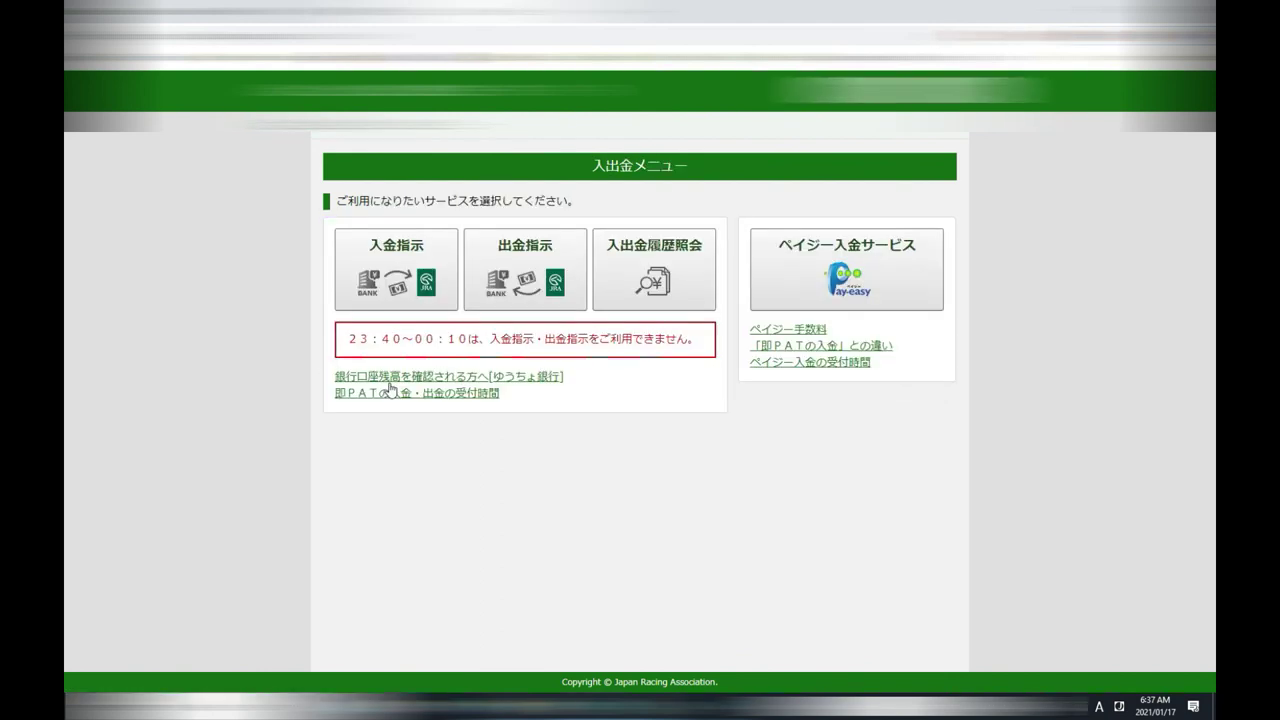
click(880, 92)
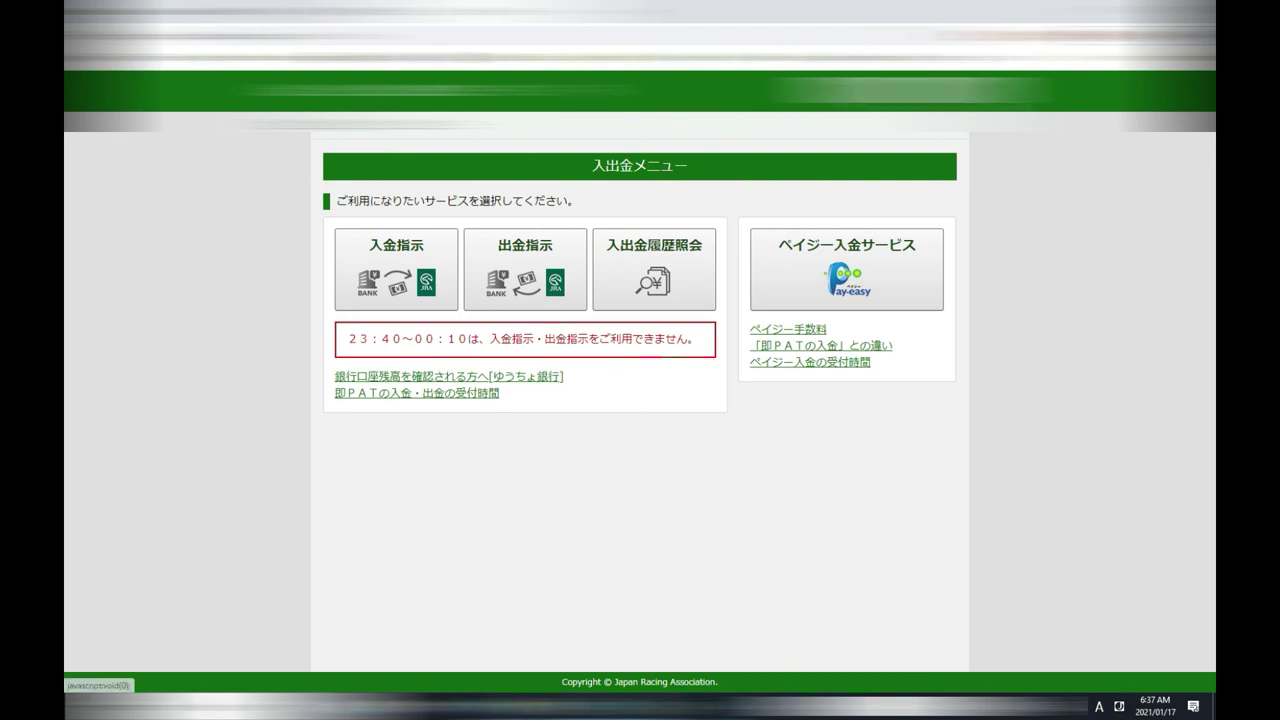